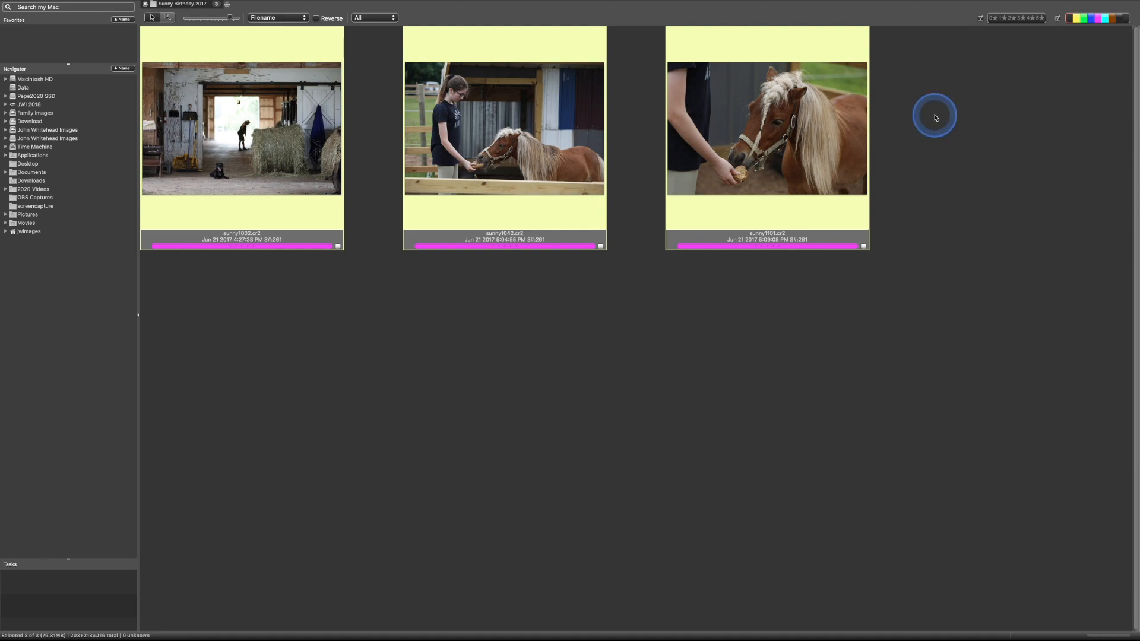
# Step: Open the three selected raw photos in Photoshop's Camera Raw and select the barn photo sunny1002.cr2
pyautogui.press('super+e')
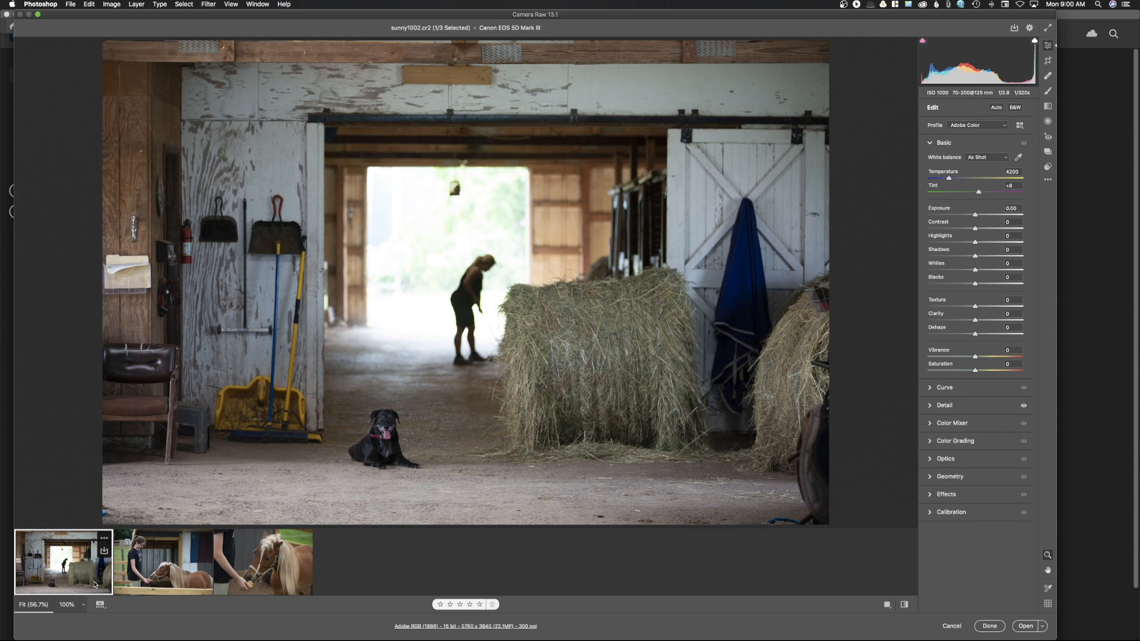
pyautogui.click(70, 568)
# Step: Assign the Adobe Standard profile to the barn, girl-with-pony and pony close-up photos
pyautogui.click(984, 125)
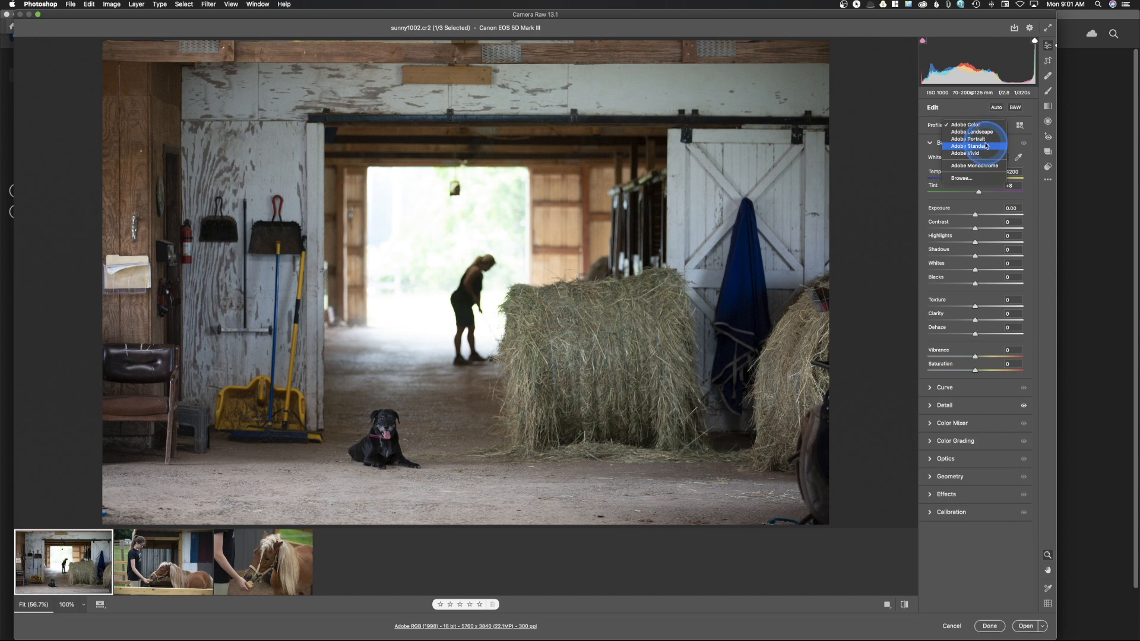
pyautogui.click(986, 146)
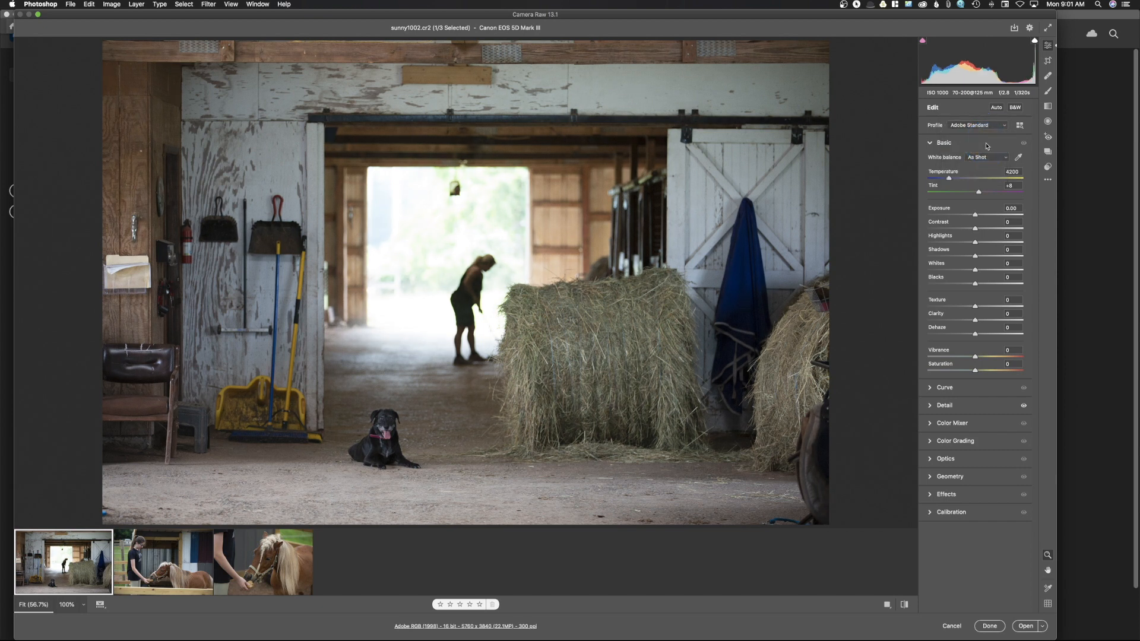
pyautogui.click(166, 587)
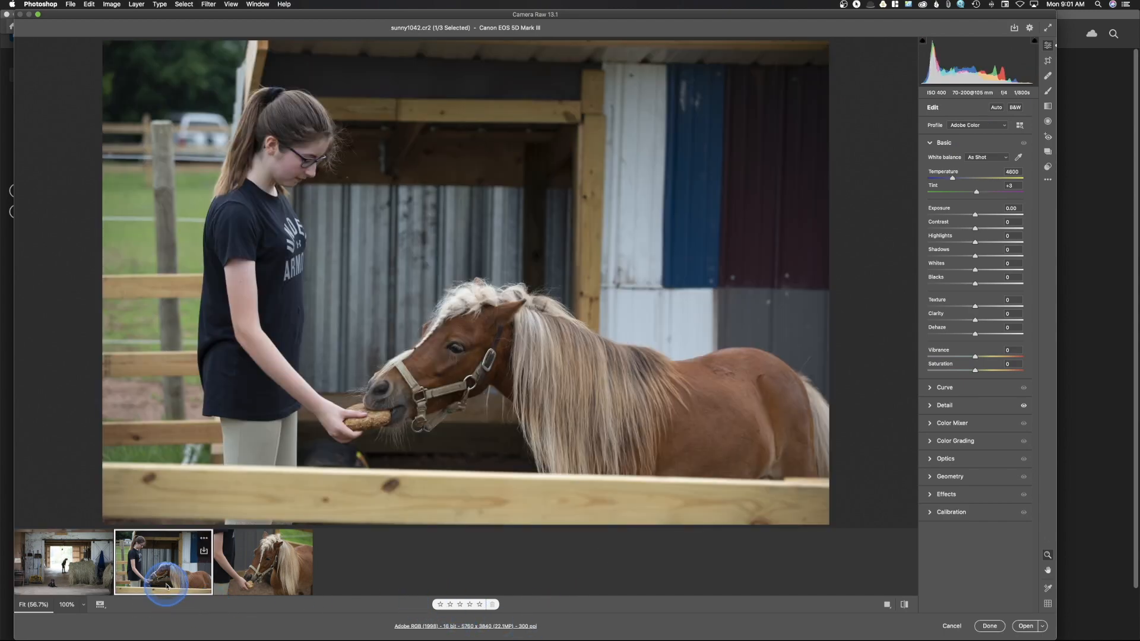
pyautogui.click(961, 129)
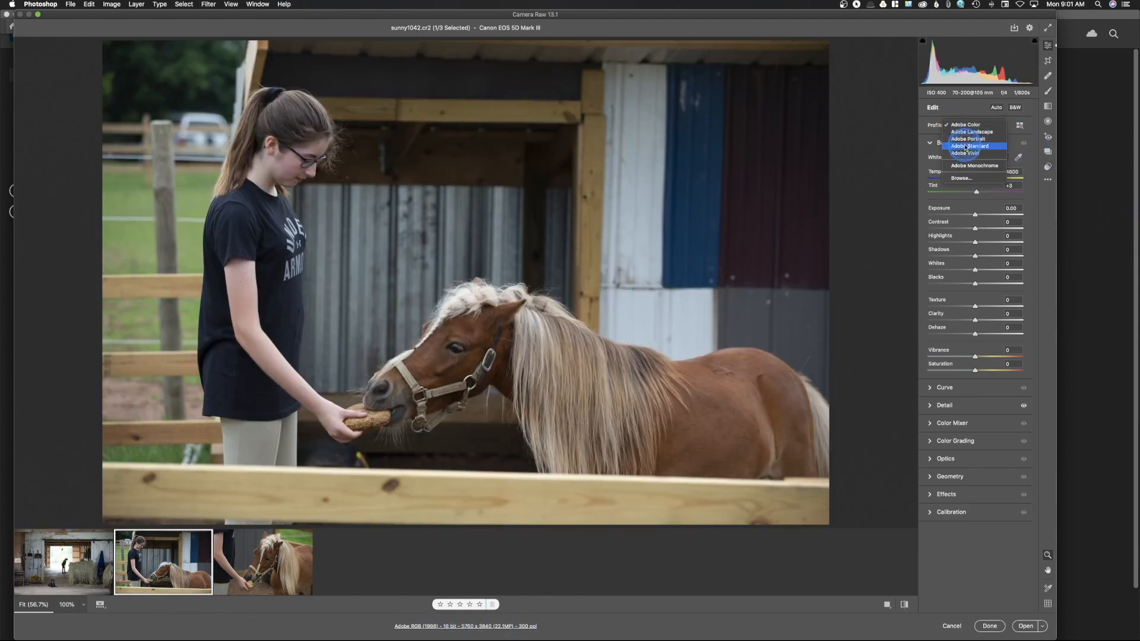
pyautogui.click(965, 146)
pyautogui.click(255, 549)
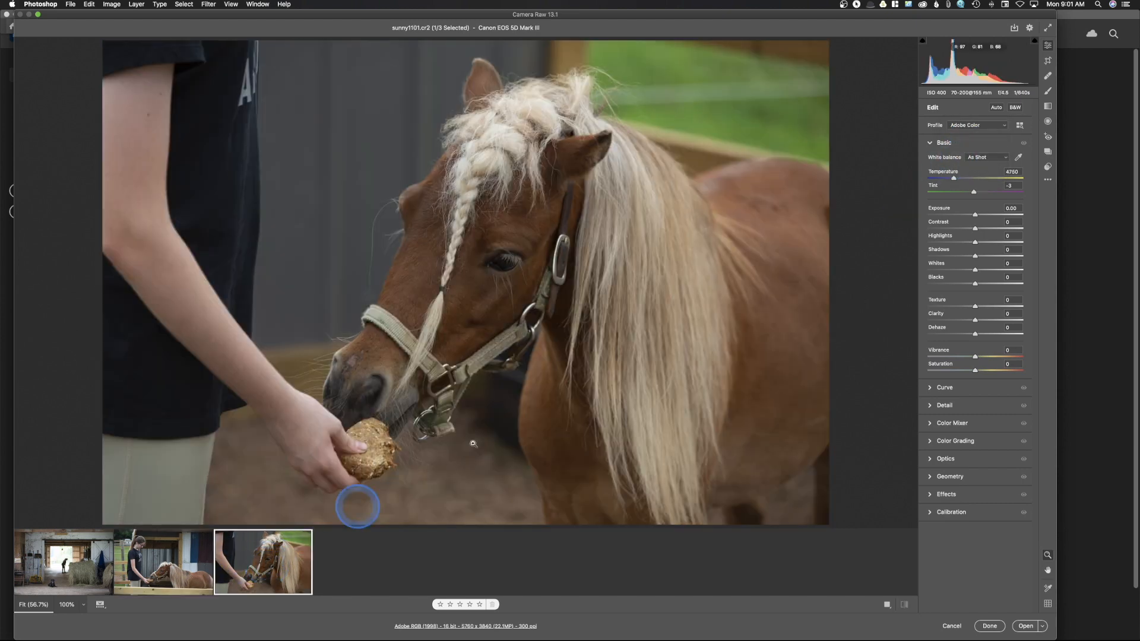
pyautogui.click(970, 124)
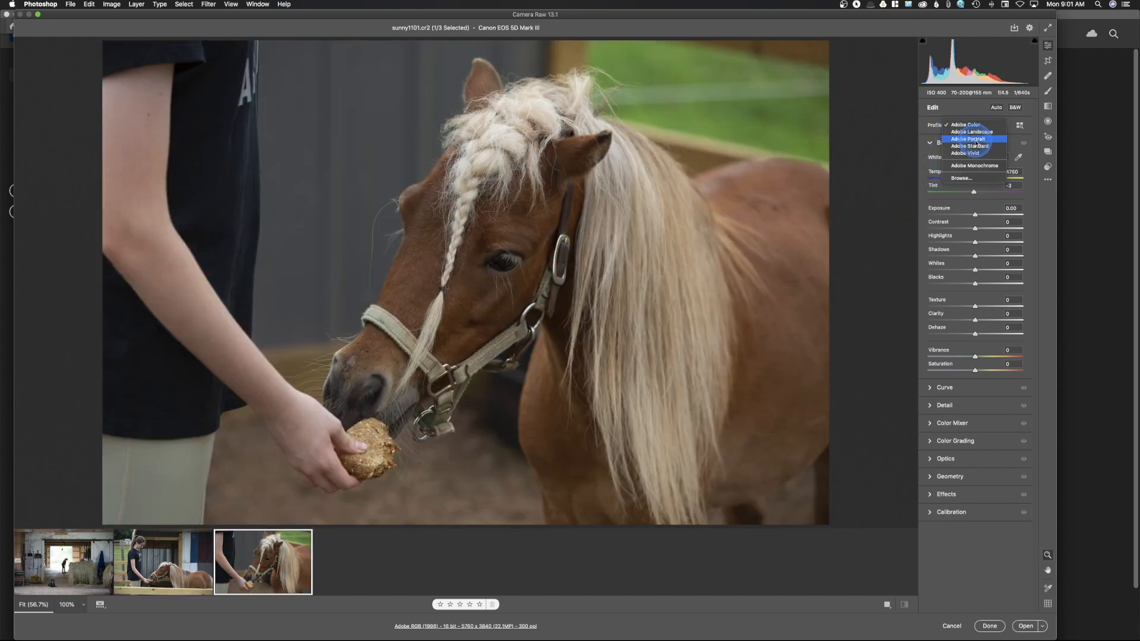
pyautogui.click(976, 147)
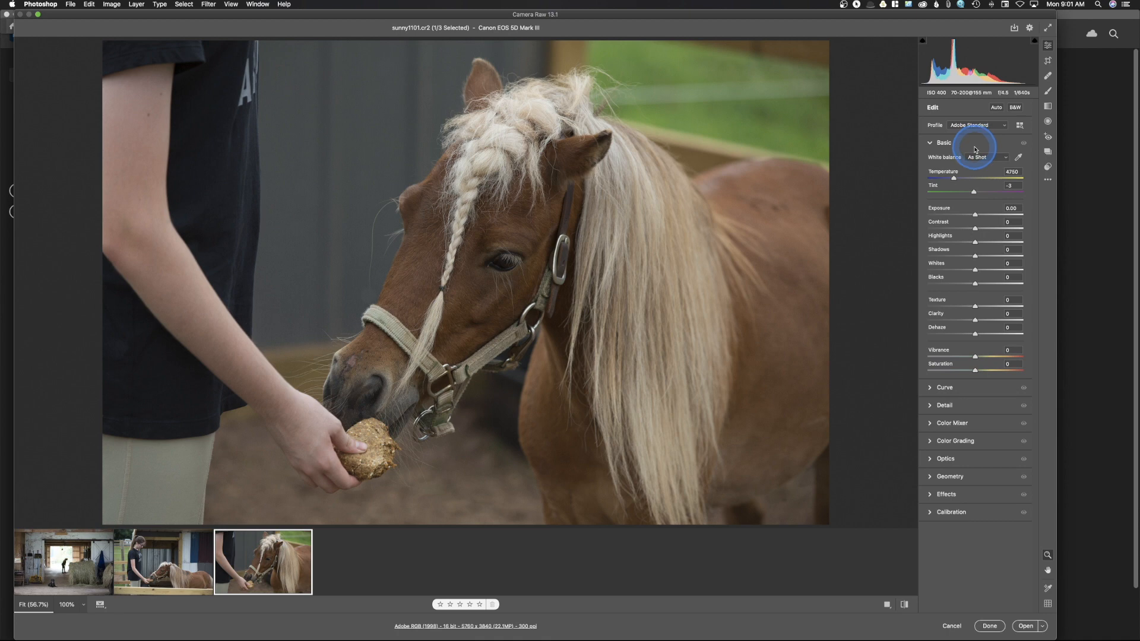
# Step: Try the automatic adjustments on the barn photo and reset all changes, including those to non-selected images
pyautogui.click(45, 572)
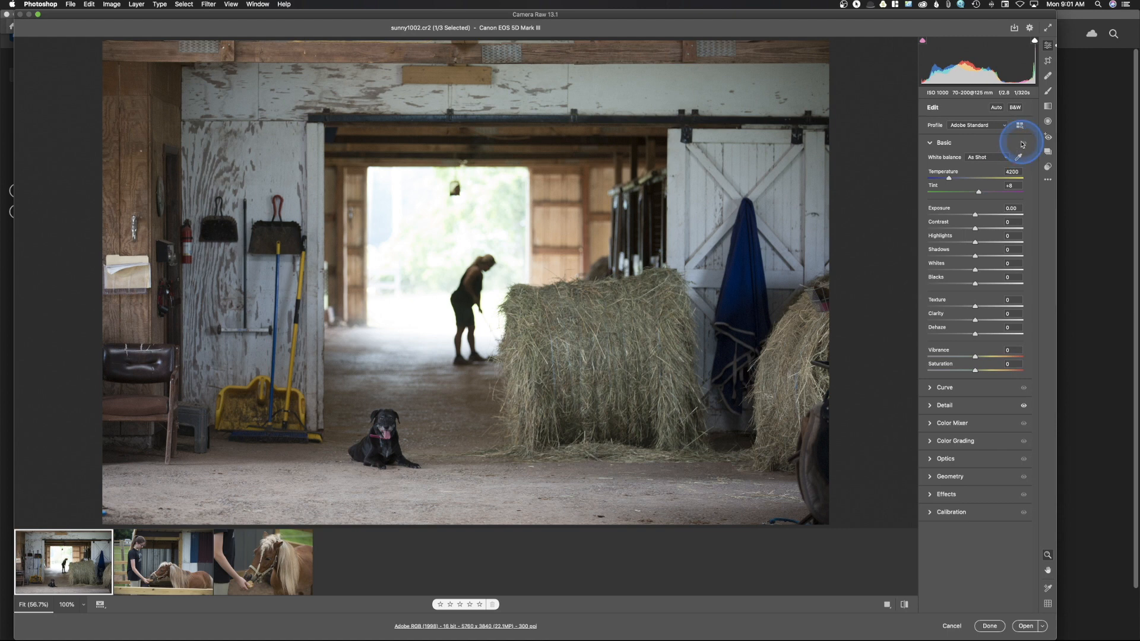
pyautogui.click(997, 108)
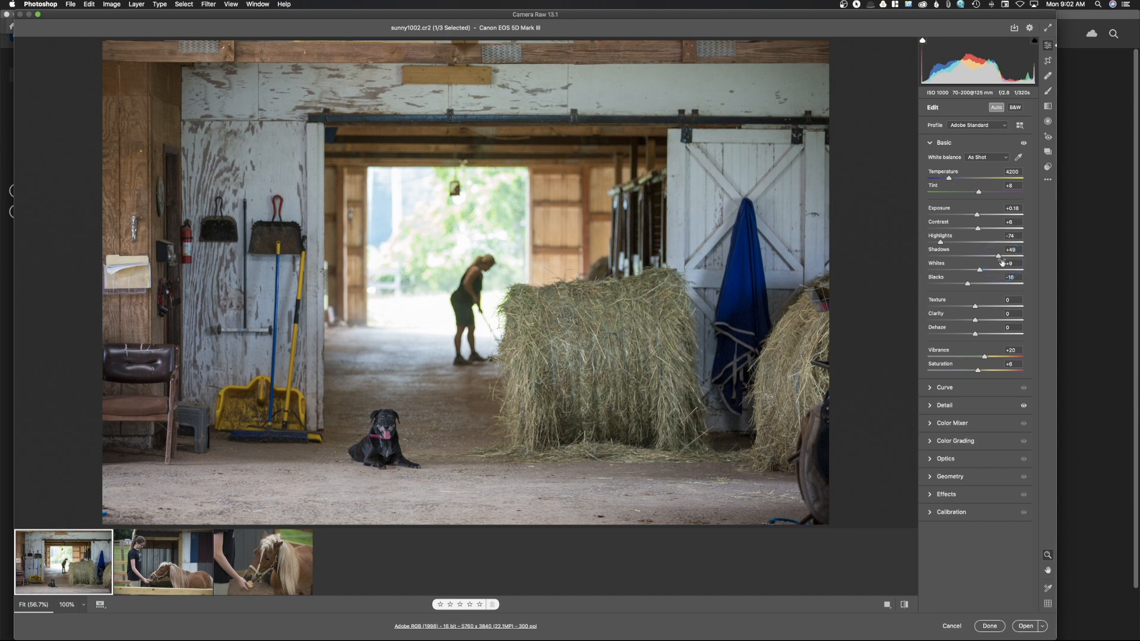
pyautogui.click(976, 371)
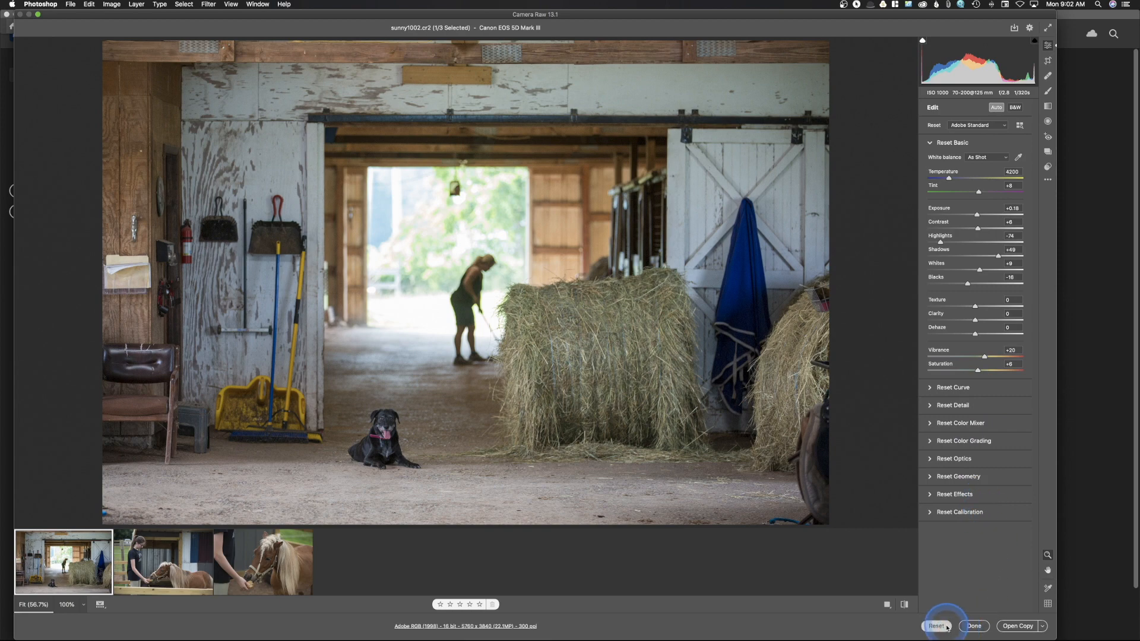
pyautogui.keyDown('alt'); pyautogui.click(942, 627); pyautogui.keyUp('alt')
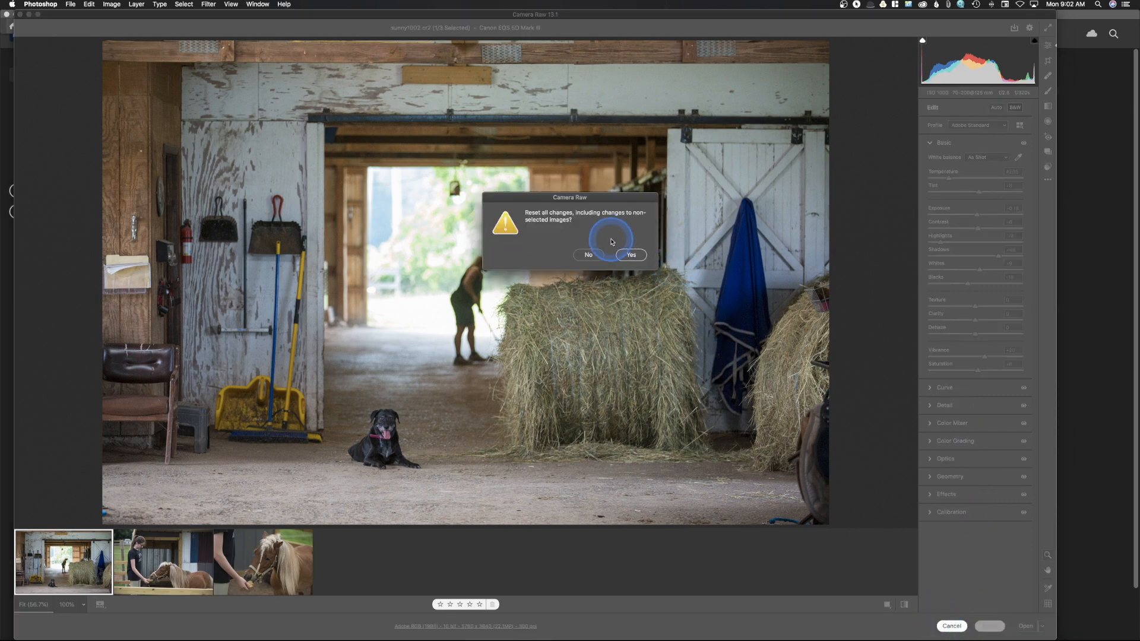
pyautogui.click(631, 255)
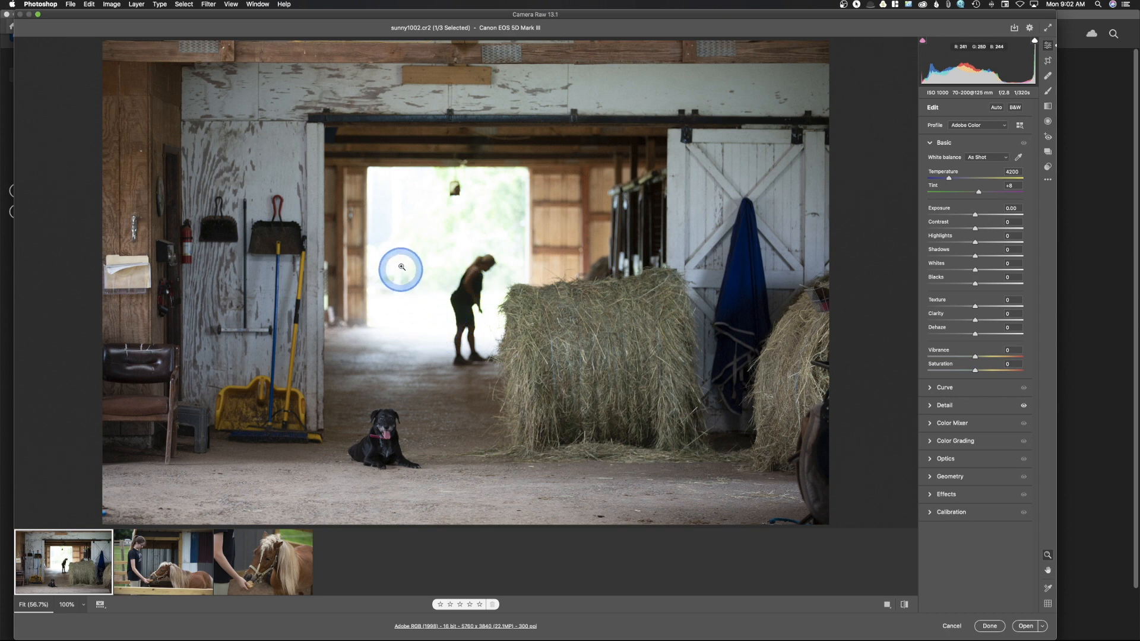
# Step: Try the automatic adjustments on the girl-with-pony photo sunny1042.cr2 and reset them
pyautogui.click(406, 191)
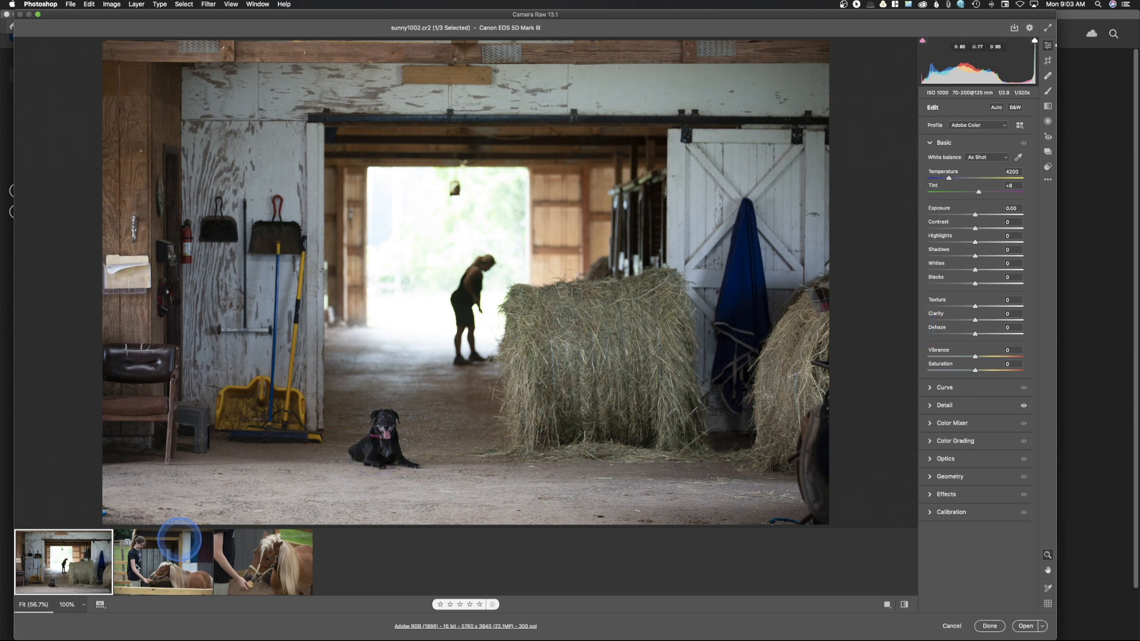
pyautogui.click(149, 564)
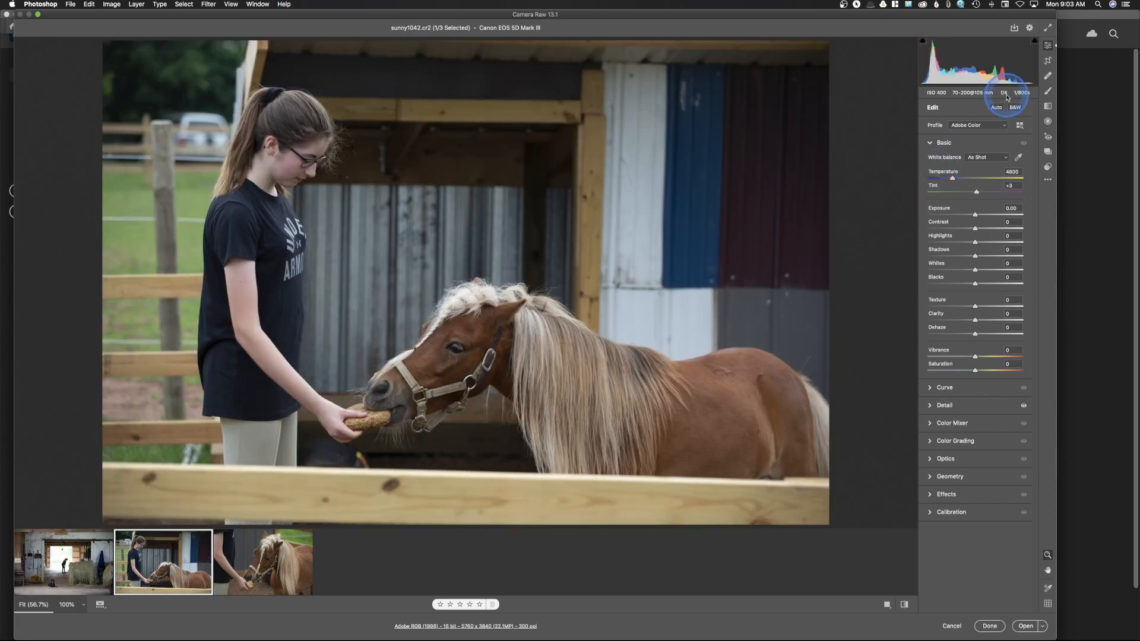
pyautogui.click(995, 108)
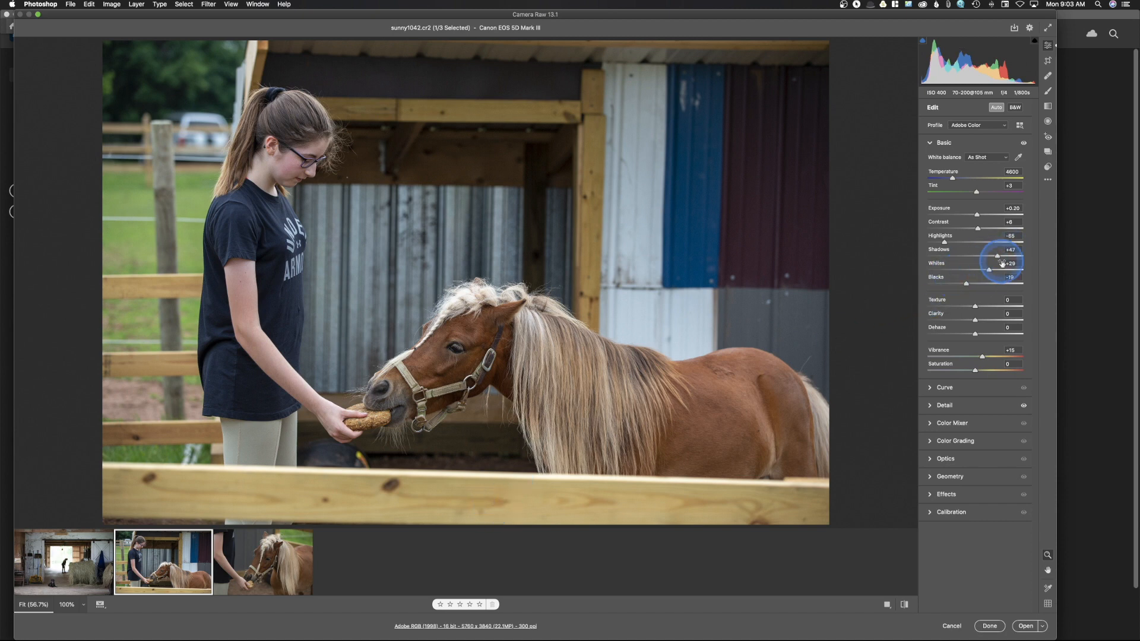
pyautogui.press('alt')
pyautogui.keyDown('alt'); pyautogui.click(936, 627); pyautogui.keyUp('alt')
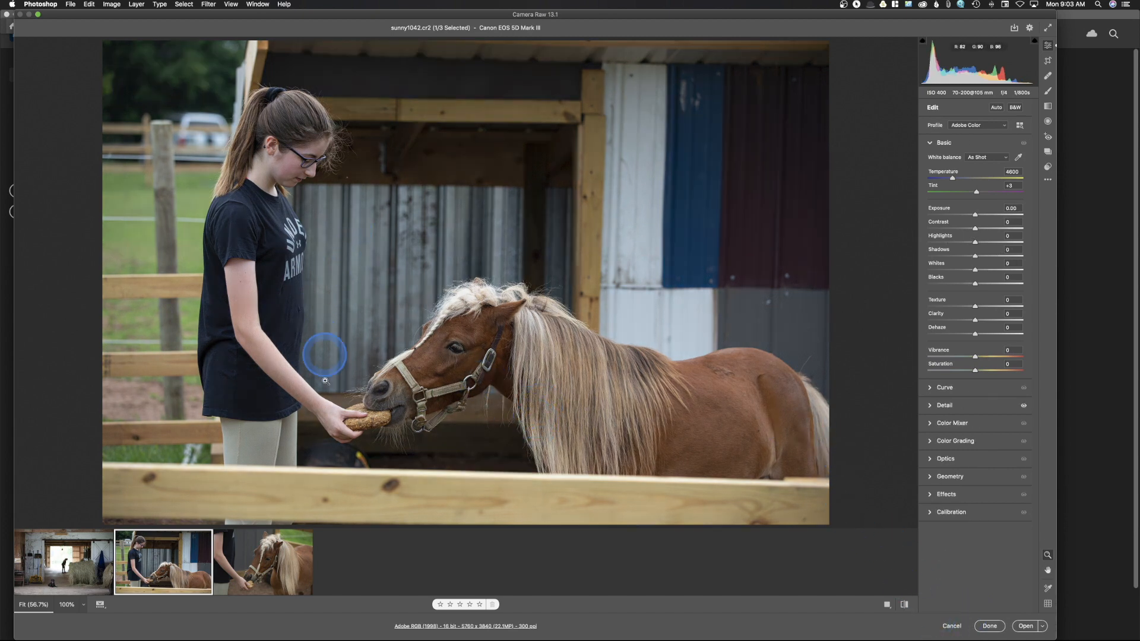
# Step: Try the automatic adjustments on the pony close-up sunny1101.cr2 and reset them
pyautogui.click(258, 571)
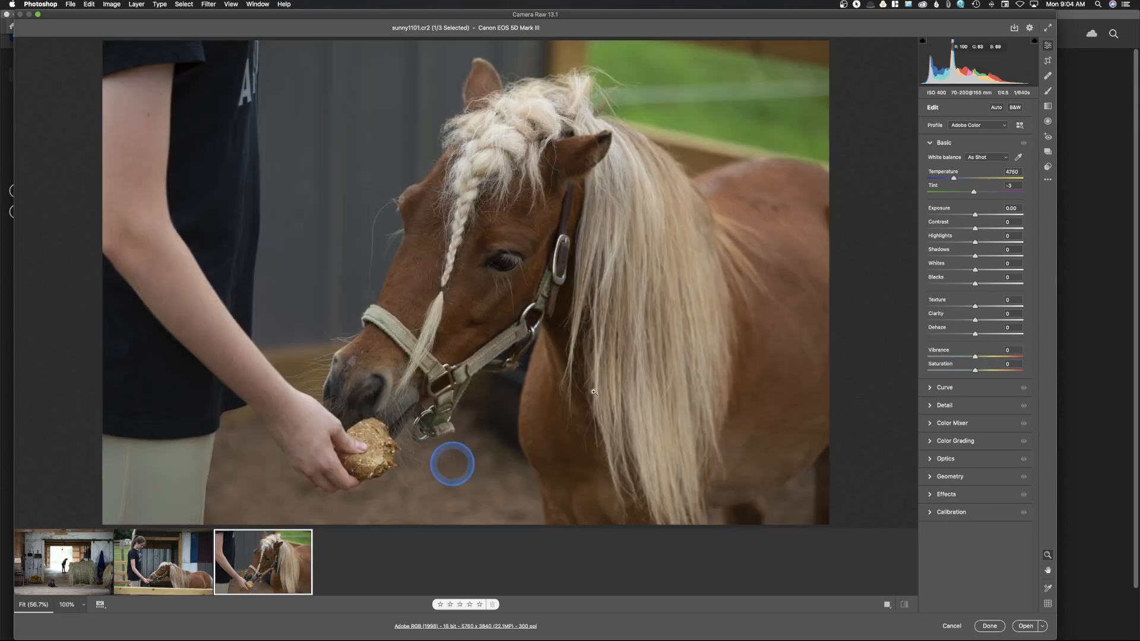
pyautogui.click(993, 108)
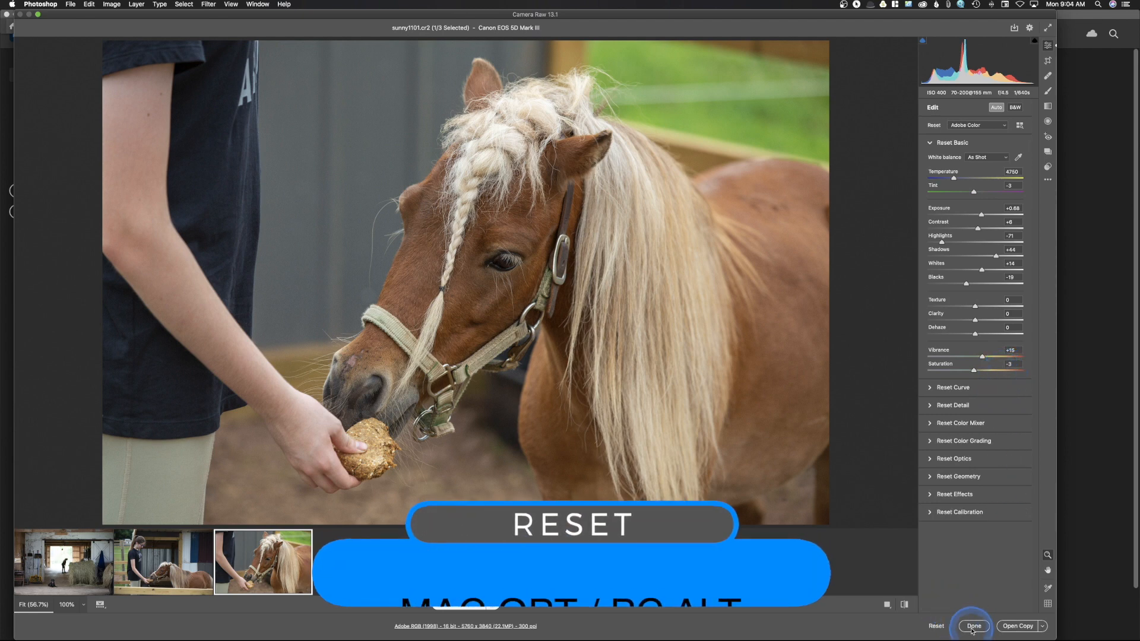
pyautogui.press('alt')
pyautogui.keyDown('alt'); pyautogui.click(937, 627); pyautogui.keyUp('alt')
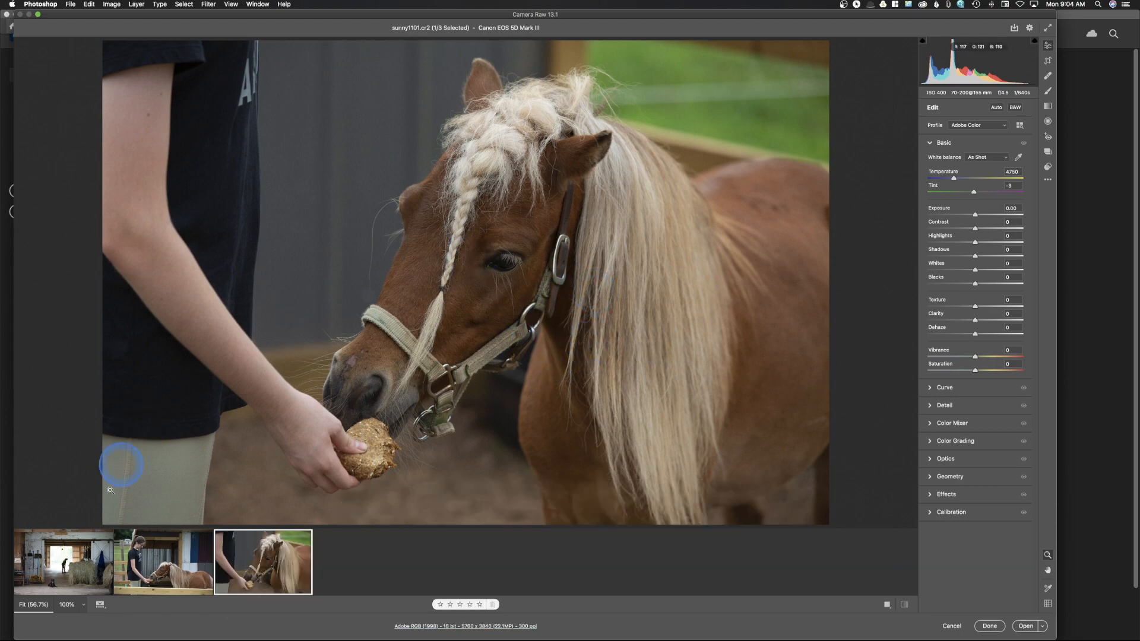
# Step: Lower the contrast of the barn photo sunny1002.cr2 to -14
pyautogui.click(89, 556)
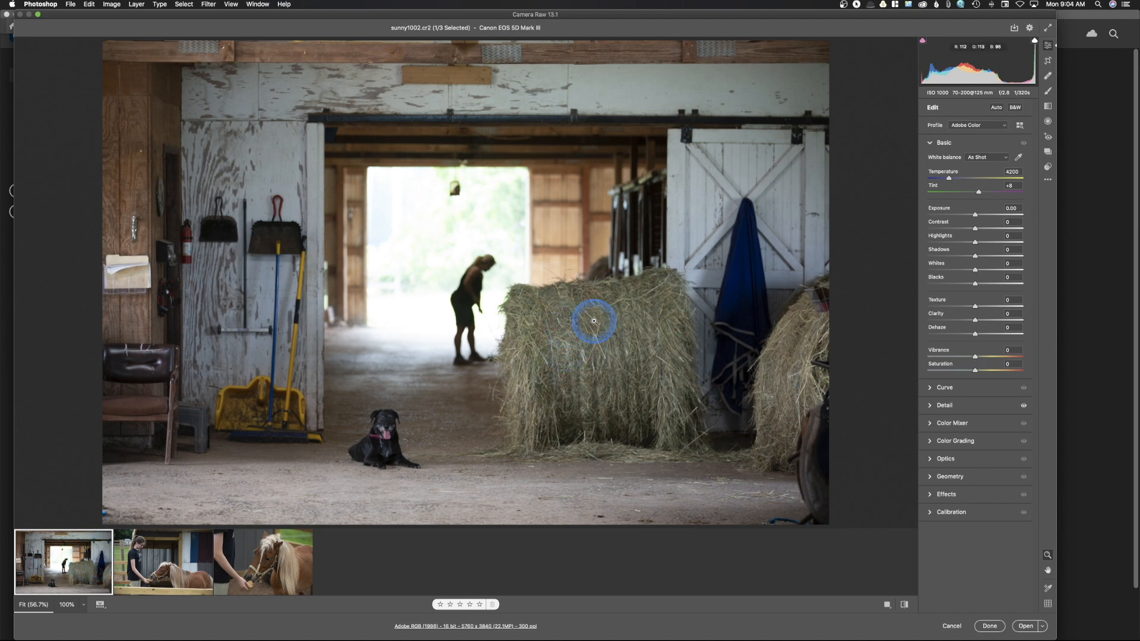
pyautogui.moveTo(977, 230); pyautogui.dragTo(928, 237)
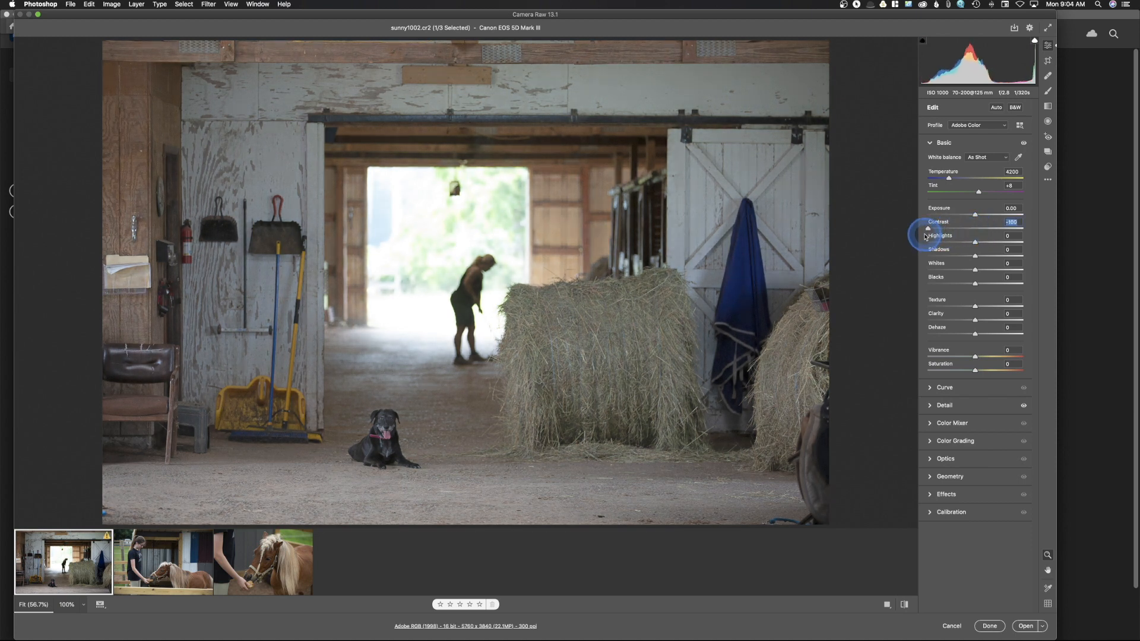
pyautogui.moveTo(927, 237); pyautogui.dragTo(969, 238)
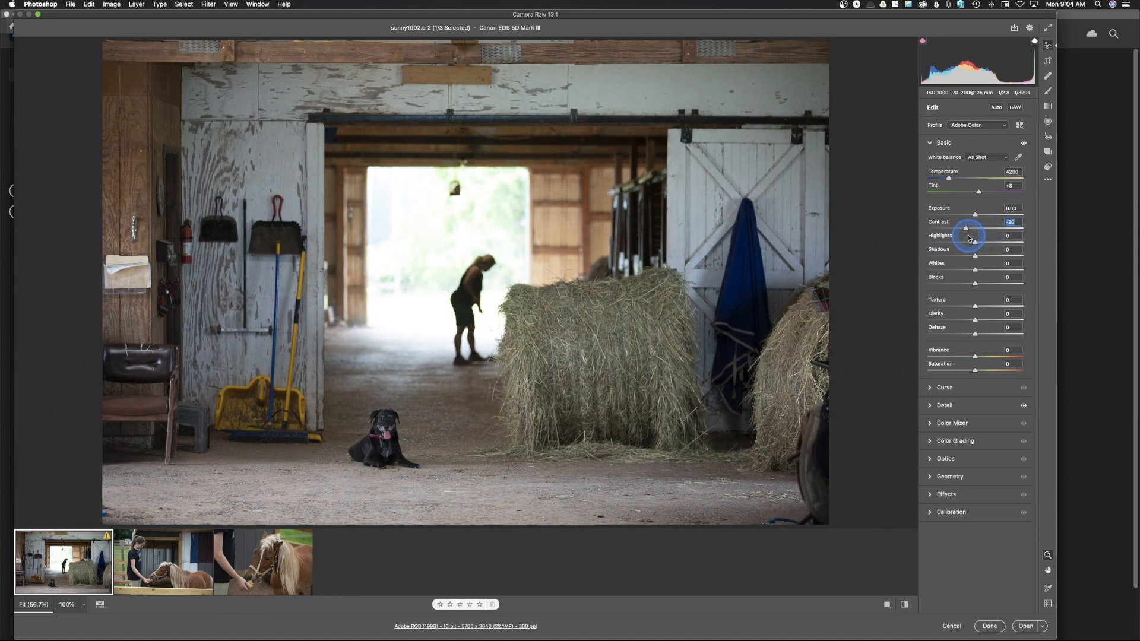
pyautogui.moveTo(969, 237); pyautogui.dragTo(967, 238)
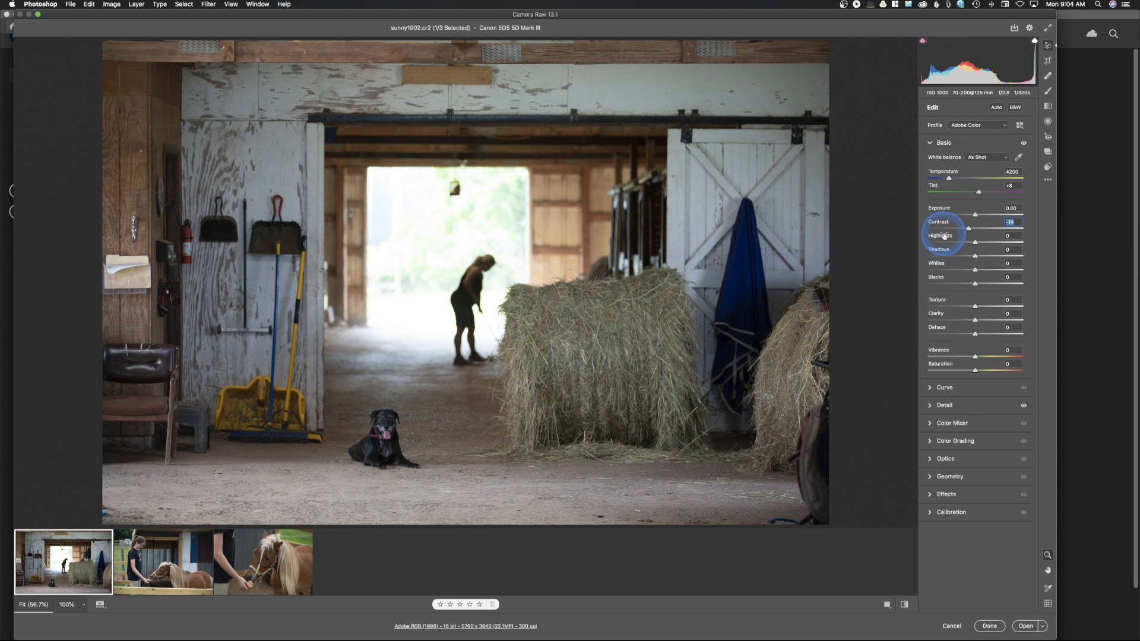
# Step: Lift the shadows of the barn photo to about +15
pyautogui.moveTo(977, 261); pyautogui.dragTo(986, 259)
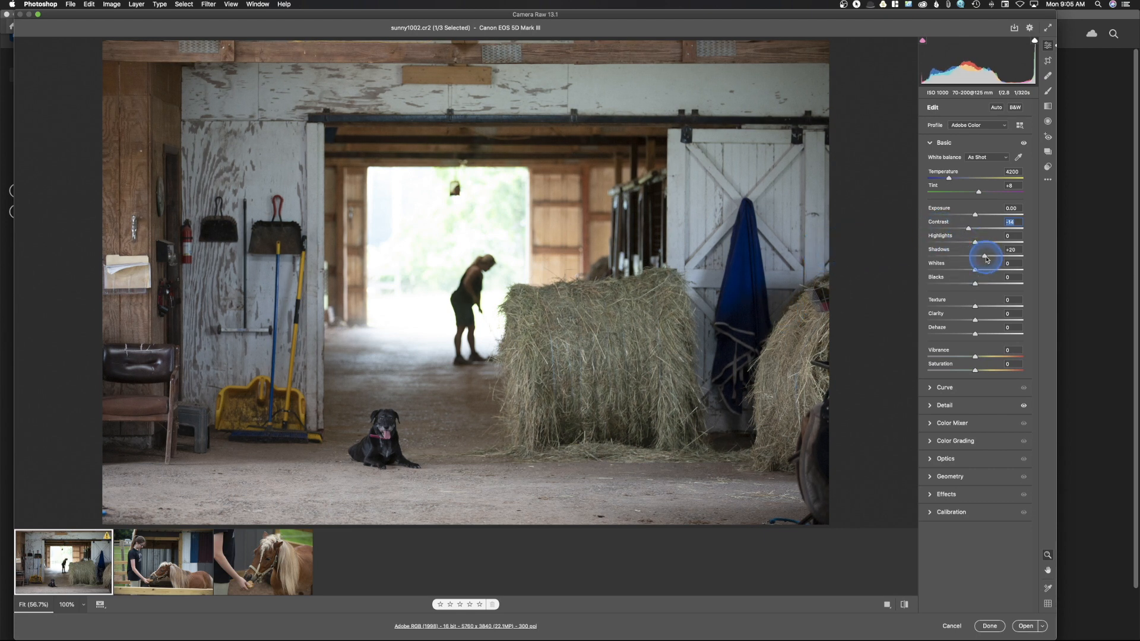
pyautogui.moveTo(993, 258)
pyautogui.mouseDown()
pyautogui.moveTo(1027, 262)
pyautogui.moveTo(994, 261)
pyautogui.mouseUp()
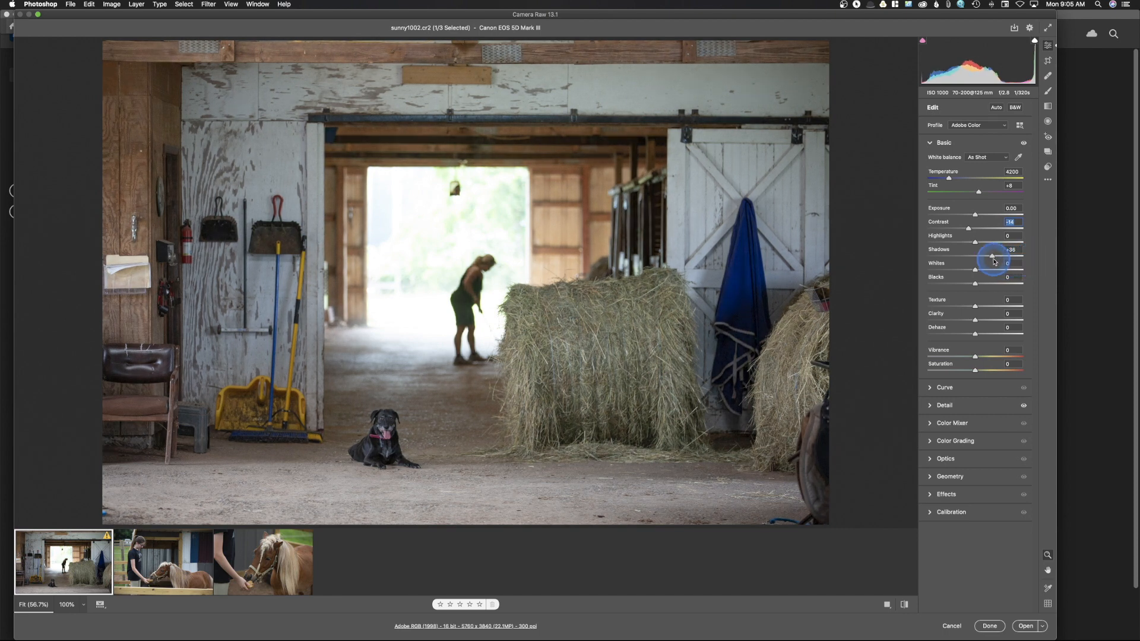
pyautogui.click(988, 261)
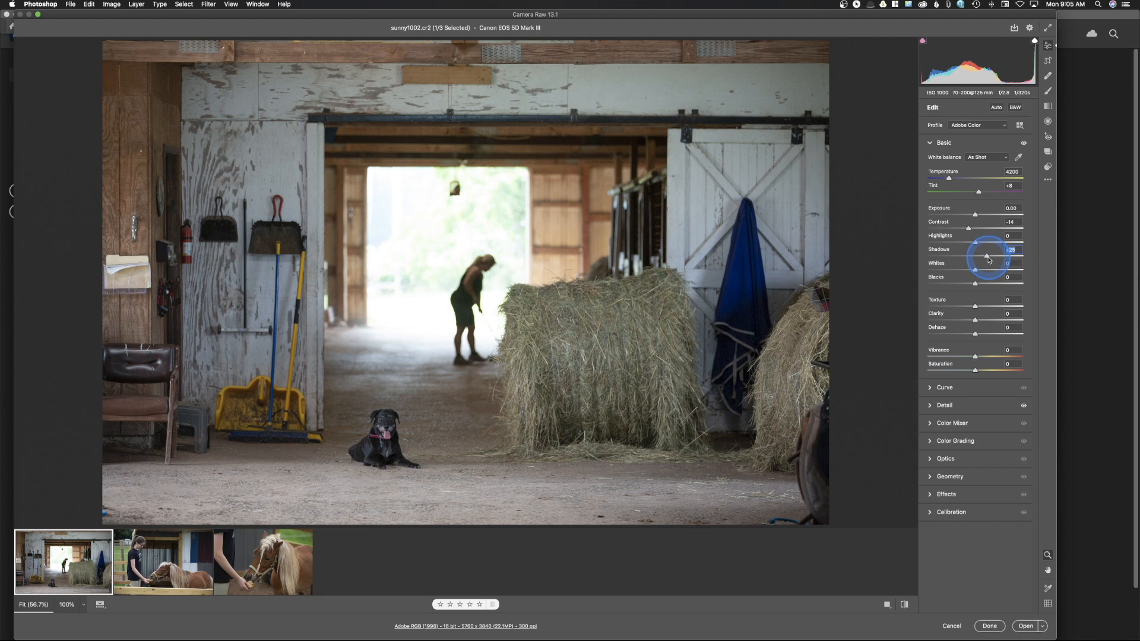
pyautogui.moveTo(989, 260); pyautogui.dragTo(978, 260)
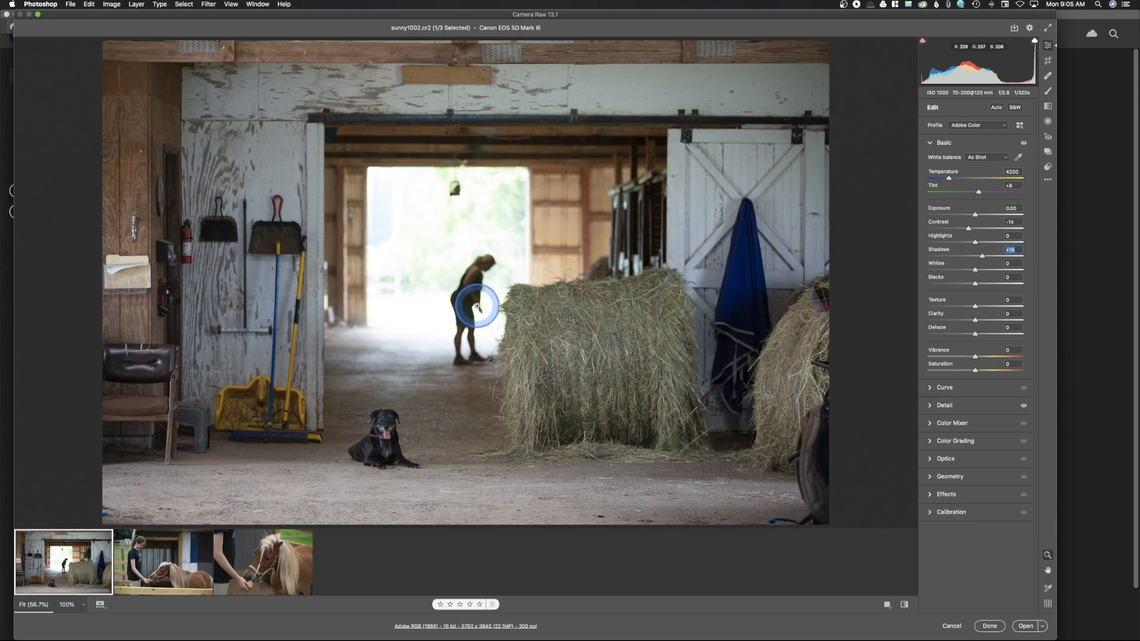
# Step: Set the girl-with-pony photo's white balance to Auto and warm its temperature to 4750
pyautogui.click(167, 570)
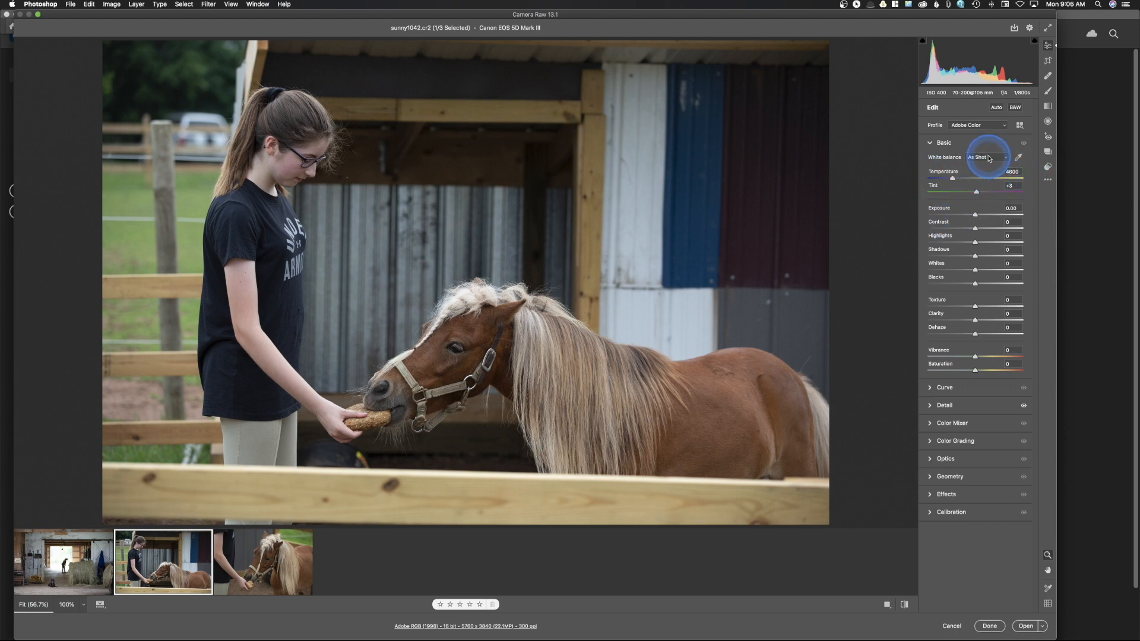
pyautogui.click(989, 160)
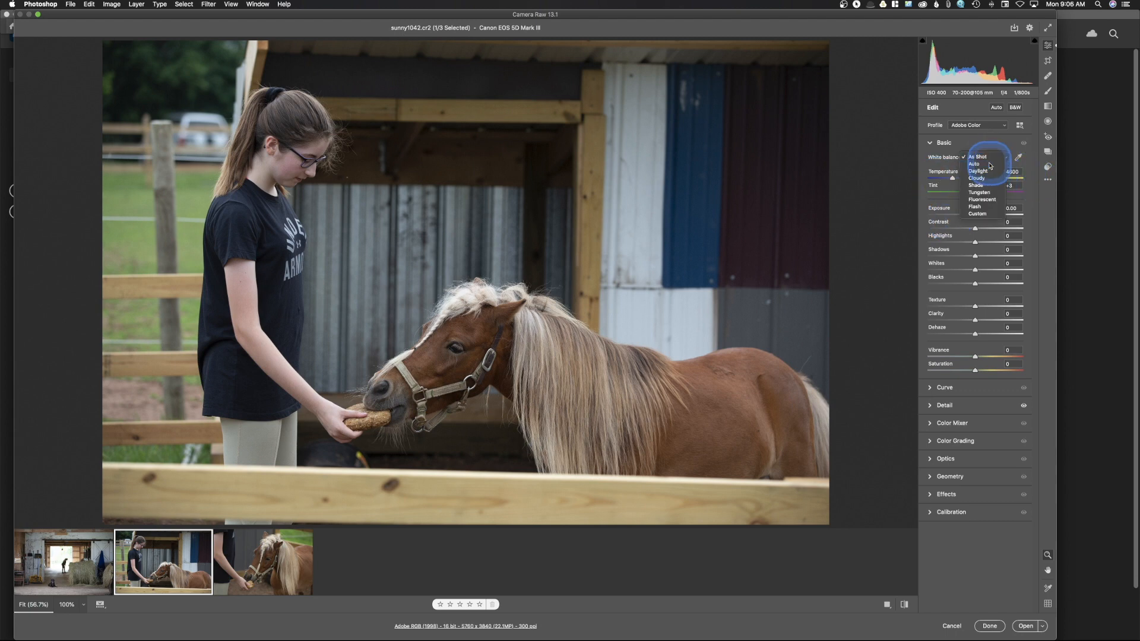
pyautogui.click(990, 164)
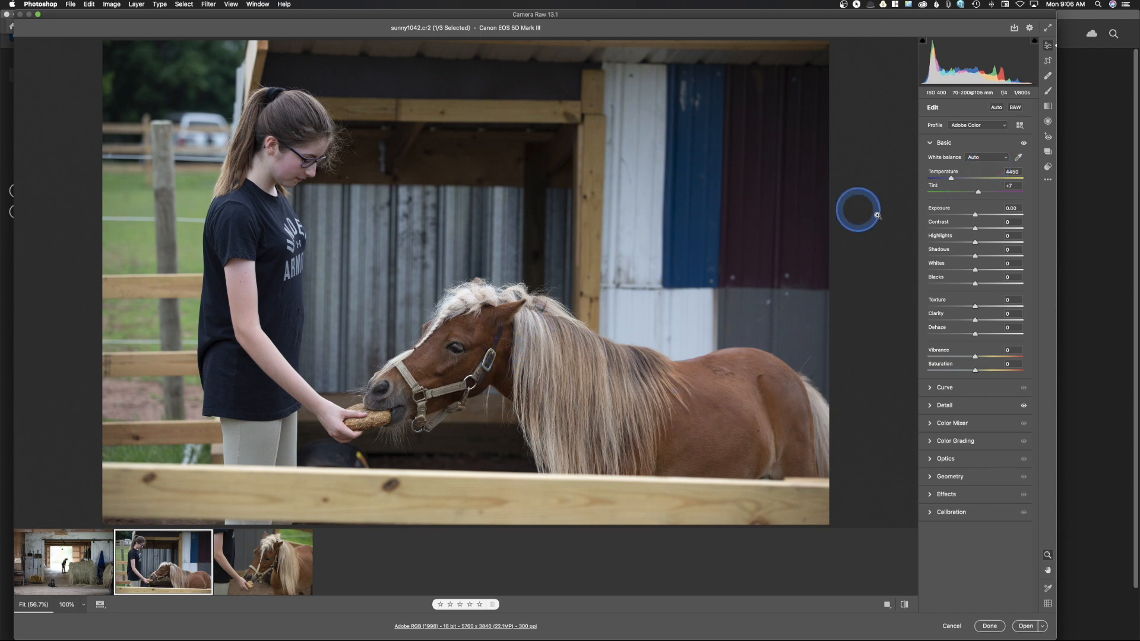
pyautogui.moveTo(952, 176); pyautogui.dragTo(954, 179)
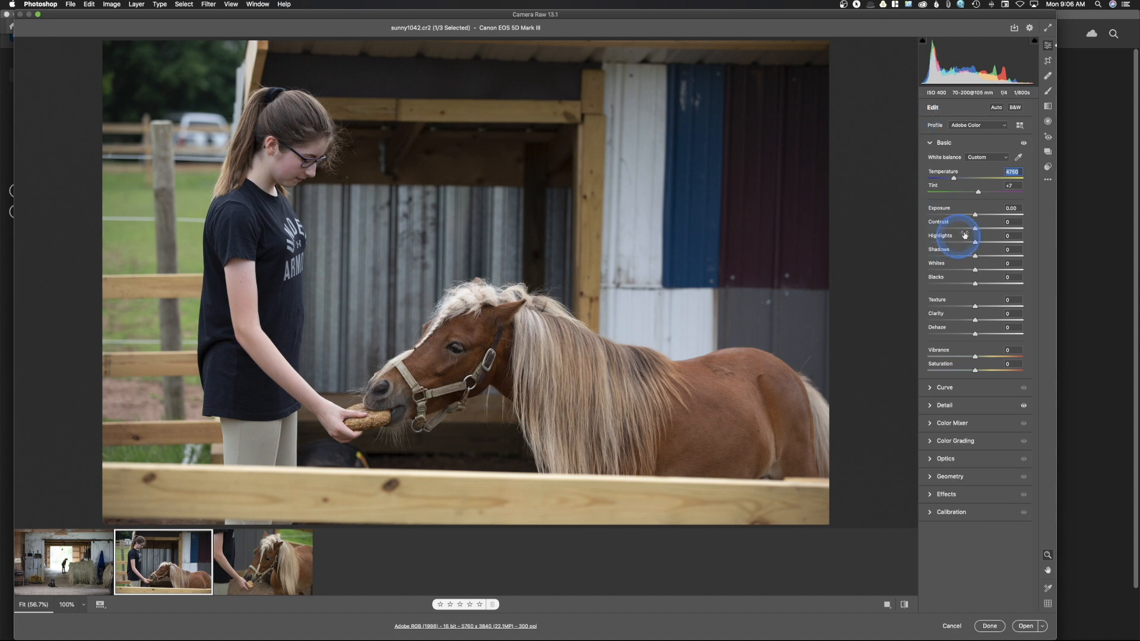
# Step: Apply the Adobe Standard profile to the girl-with-pony photo, with shadows at about +16 and exposure at +0.05
pyautogui.click(986, 124)
pyautogui.click(988, 147)
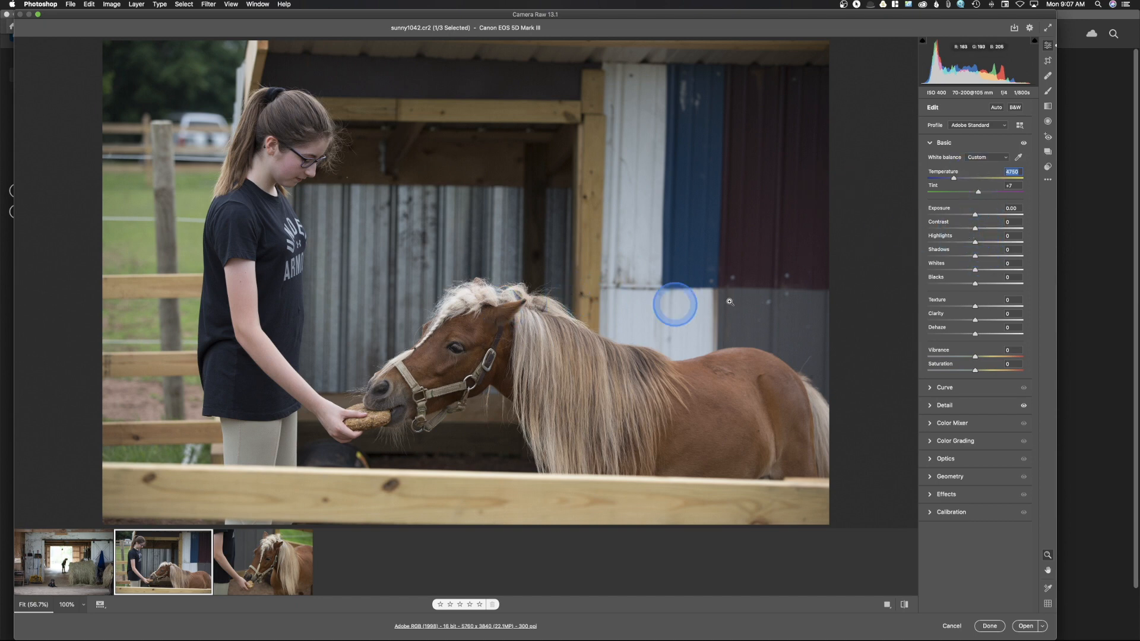
pyautogui.click(983, 256)
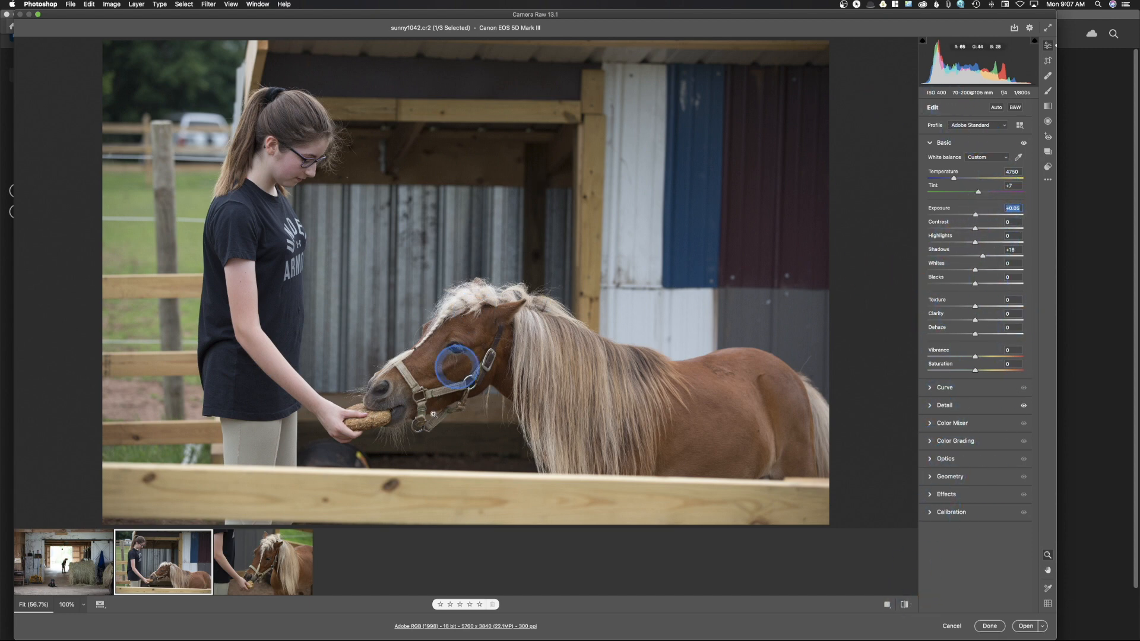
# Step: Apply the Adobe Standard profile to the close-up pony photo sunny1101.cr2
pyautogui.click(280, 584)
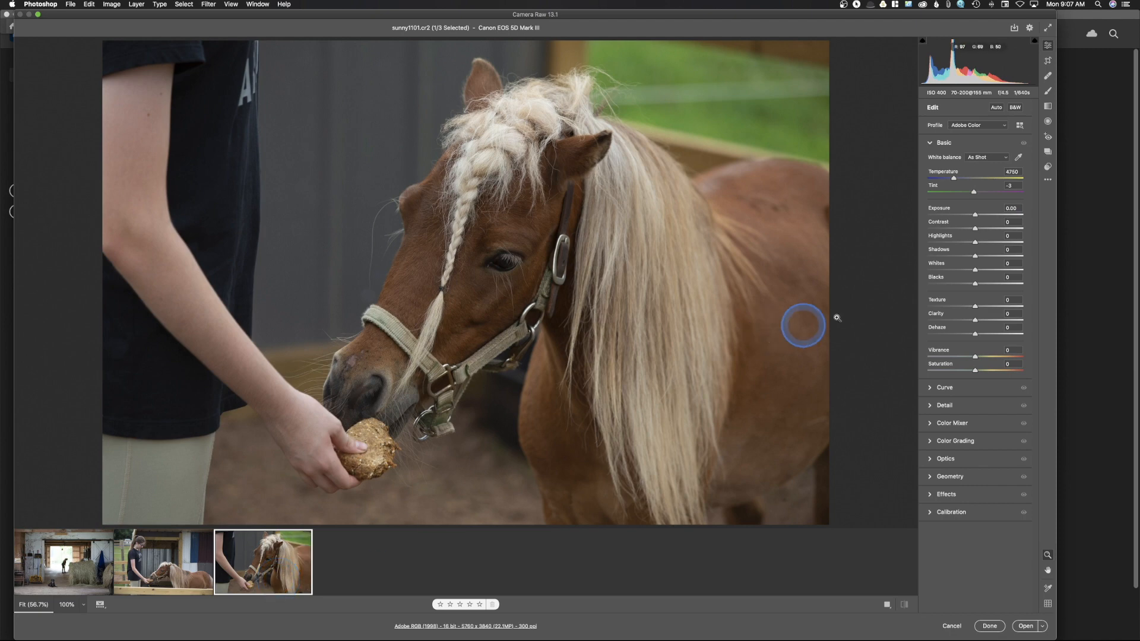
pyautogui.click(973, 125)
pyautogui.click(973, 146)
# Step: Set the close-up pony photo's white balance to Auto and warm its temperature to 4600
pyautogui.click(981, 158)
pyautogui.click(982, 165)
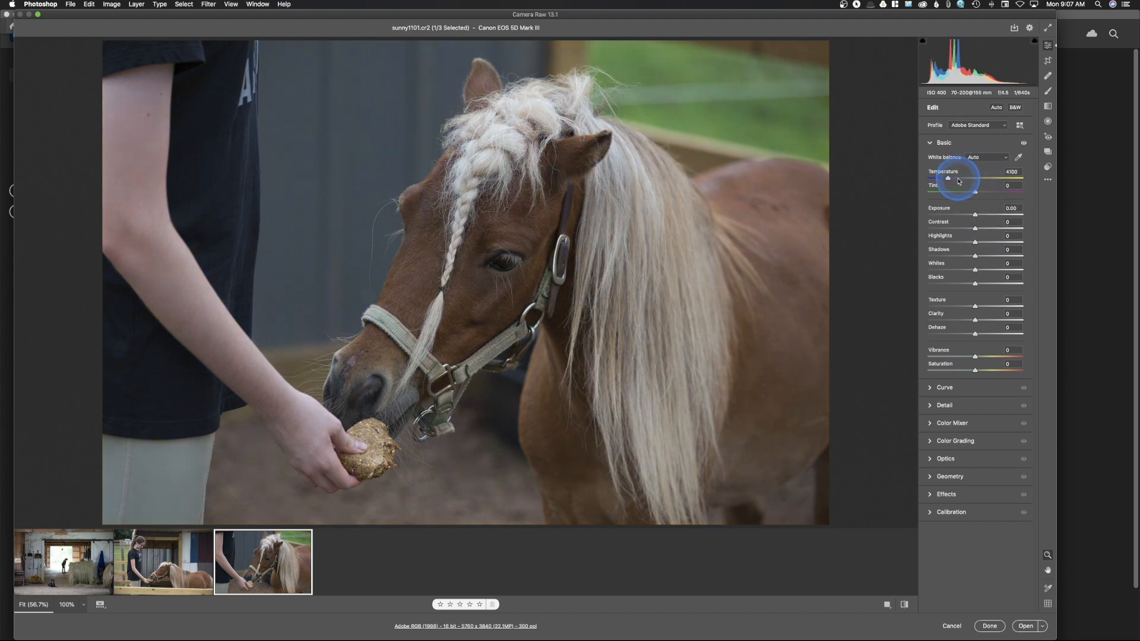
pyautogui.moveTo(946, 178); pyautogui.dragTo(955, 181)
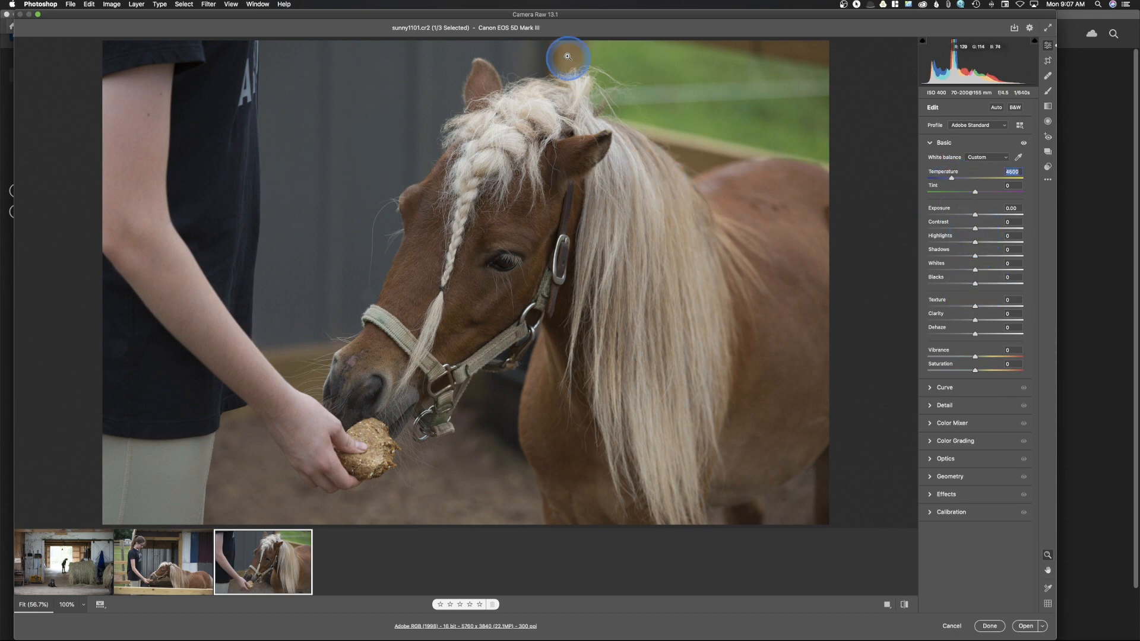
# Step: Set the close-up pony photo's exposure to +0.10, contrast to -8 and shadows to +23
pyautogui.moveTo(976, 218); pyautogui.dragTo(979, 218)
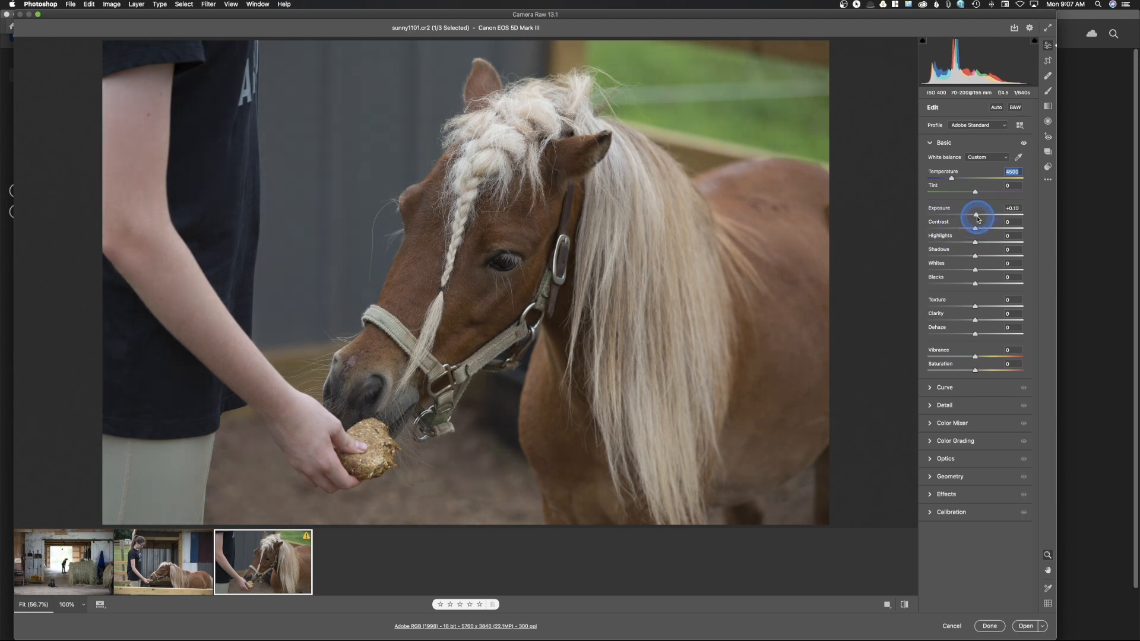
pyautogui.click(977, 217)
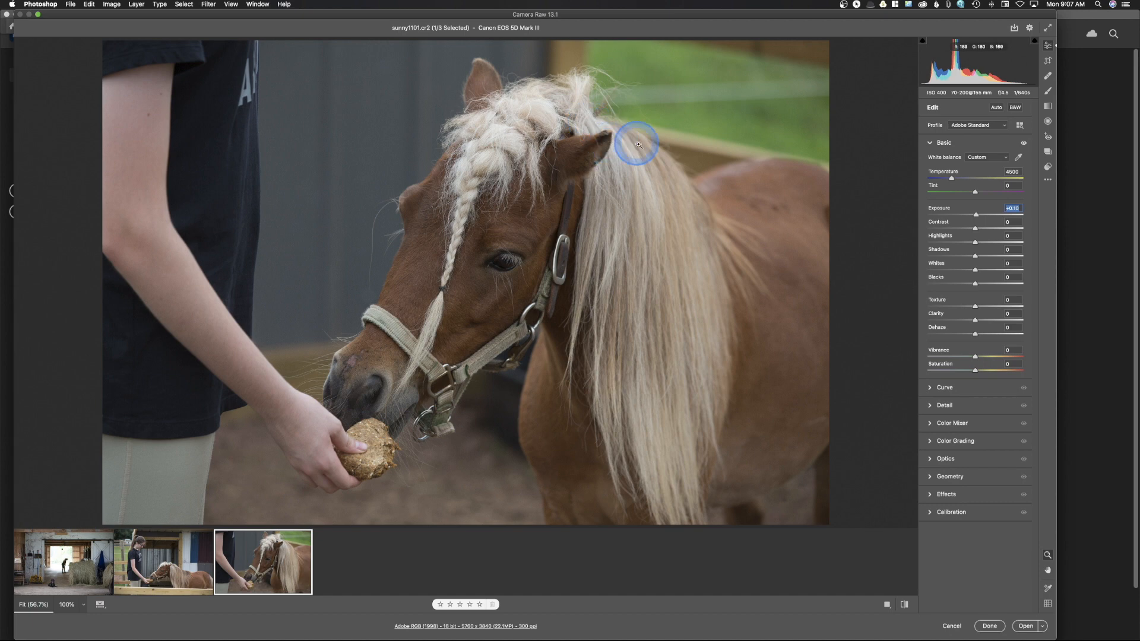
pyautogui.moveTo(975, 229); pyautogui.dragTo(972, 232)
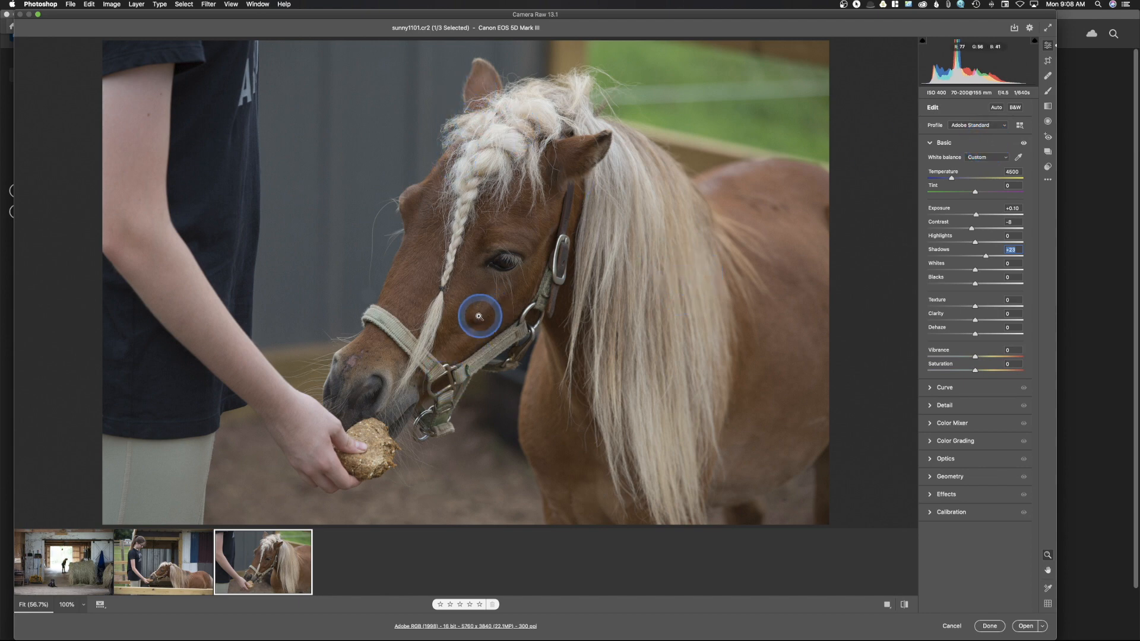
# Step: Apply the Adobe Standard profile to the barn photo sunny1002.cr2
pyautogui.click(63, 568)
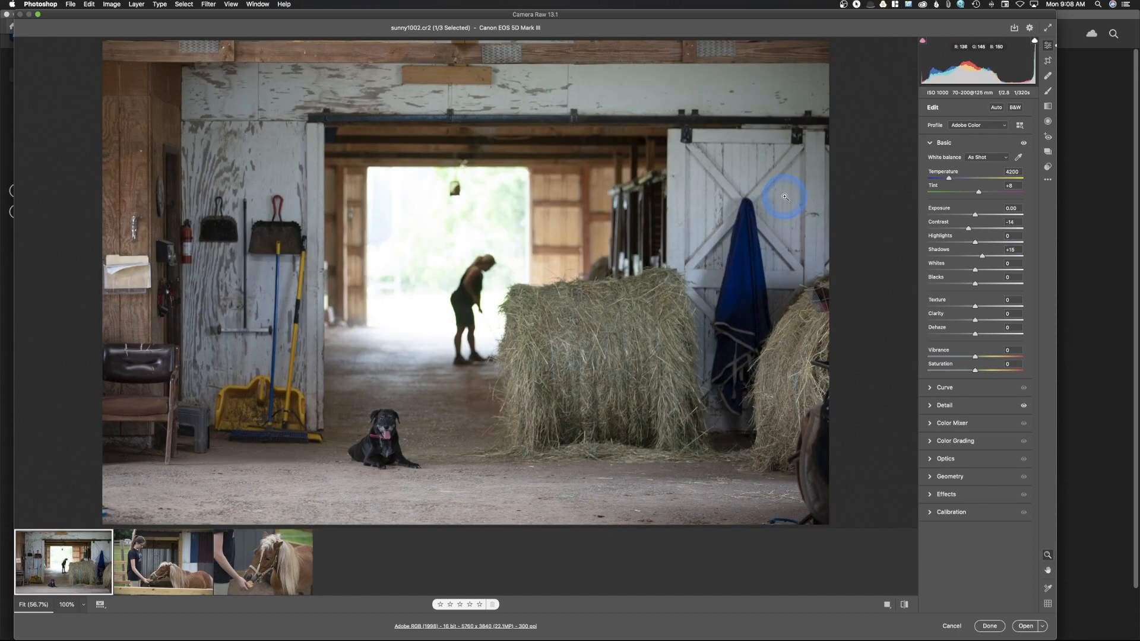
pyautogui.click(967, 125)
pyautogui.click(968, 147)
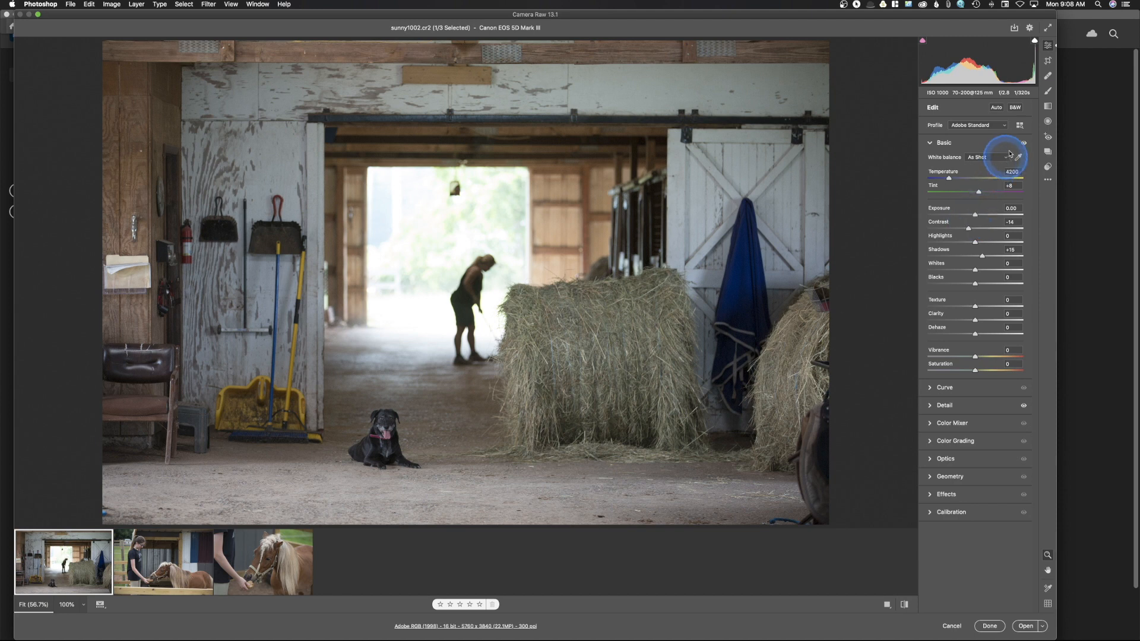
# Step: Try darkening the bright barn doorway with an adjustment brush at exposure -0.90 and highlights -19, and delete that adjustment
pyautogui.click(1047, 92)
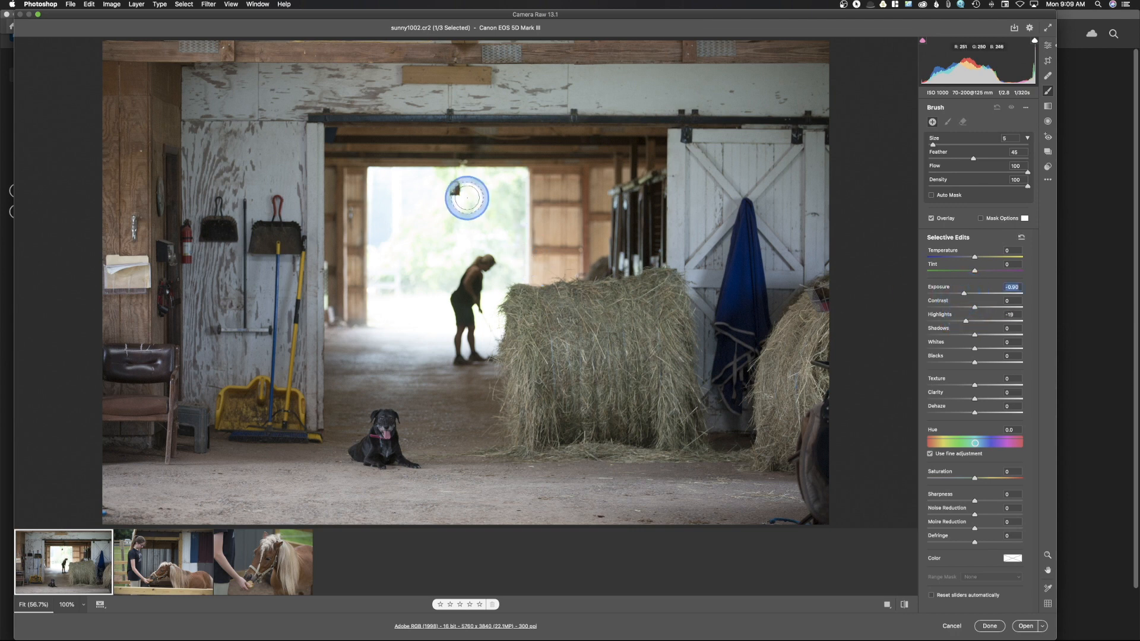
pyautogui.moveTo(509, 186)
pyautogui.mouseDown()
pyautogui.moveTo(374, 183)
pyautogui.moveTo(384, 323)
pyautogui.moveTo(404, 262)
pyautogui.moveTo(414, 316)
pyautogui.moveTo(437, 318)
pyautogui.moveTo(443, 251)
pyautogui.moveTo(464, 208)
pyautogui.moveTo(469, 227)
pyautogui.moveTo(494, 237)
pyautogui.moveTo(508, 260)
pyautogui.moveTo(483, 351)
pyautogui.moveTo(448, 316)
pyautogui.moveTo(493, 302)
pyautogui.moveTo(517, 232)
pyautogui.moveTo(503, 166)
pyautogui.moveTo(409, 191)
pyautogui.mouseUp()
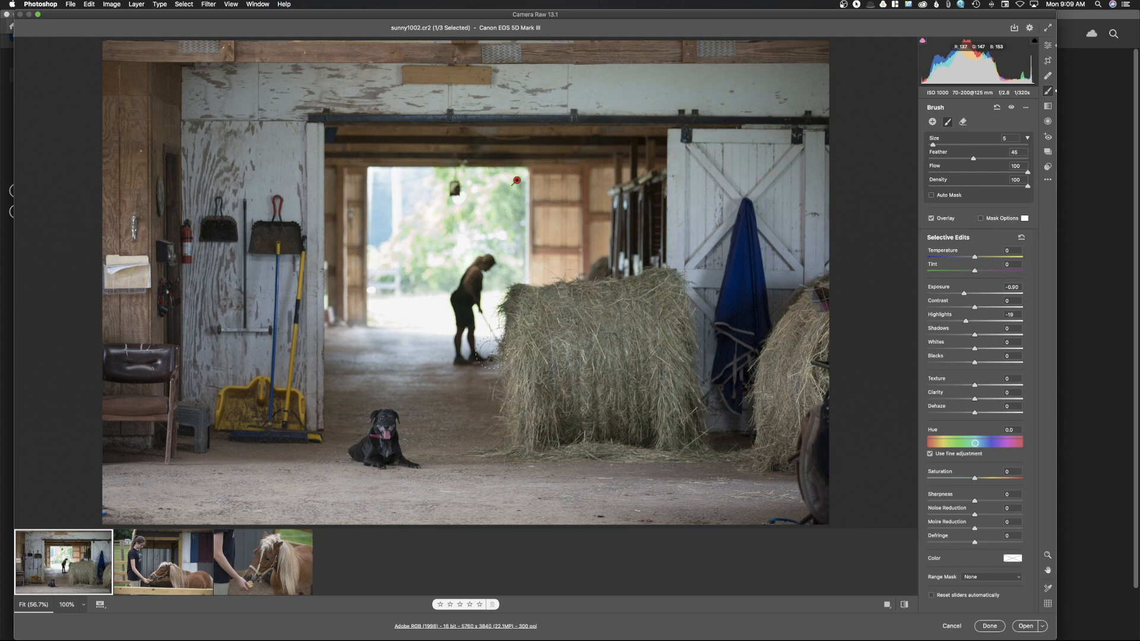
pyautogui.press('Delete')
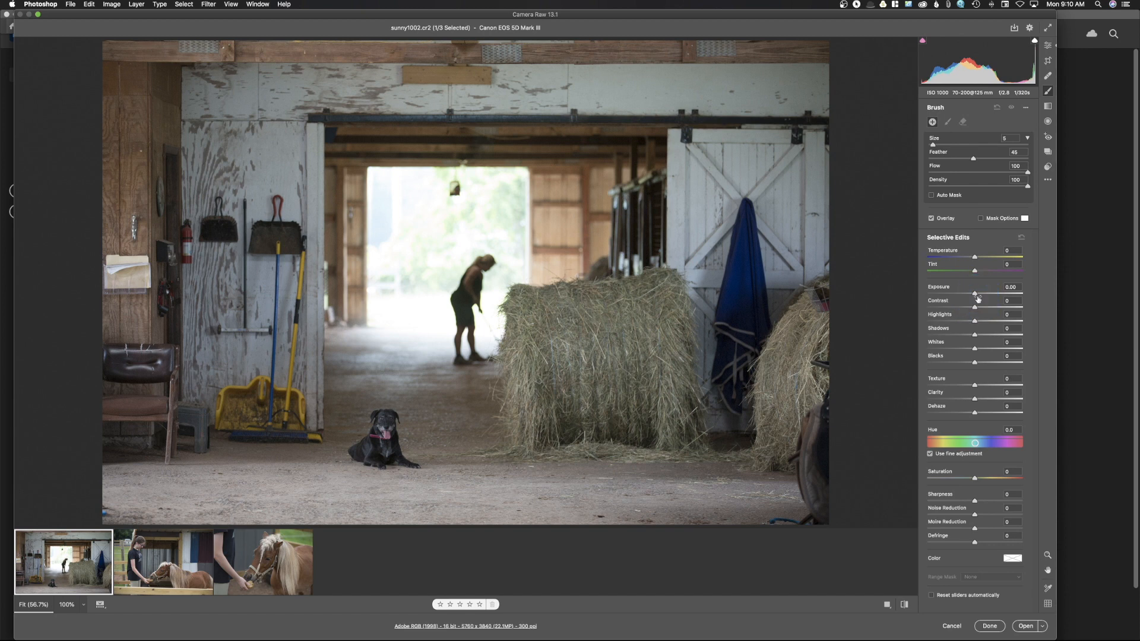
# Step: Brush a size 16 adjustment with exposure +0.25, highlights +19 and shadows +12 over the barn's doors, hay, upper beams and white wall
pyautogui.moveTo(975, 321); pyautogui.dragTo(981, 336)
pyautogui.moveTo(975, 294); pyautogui.dragTo(979, 295)
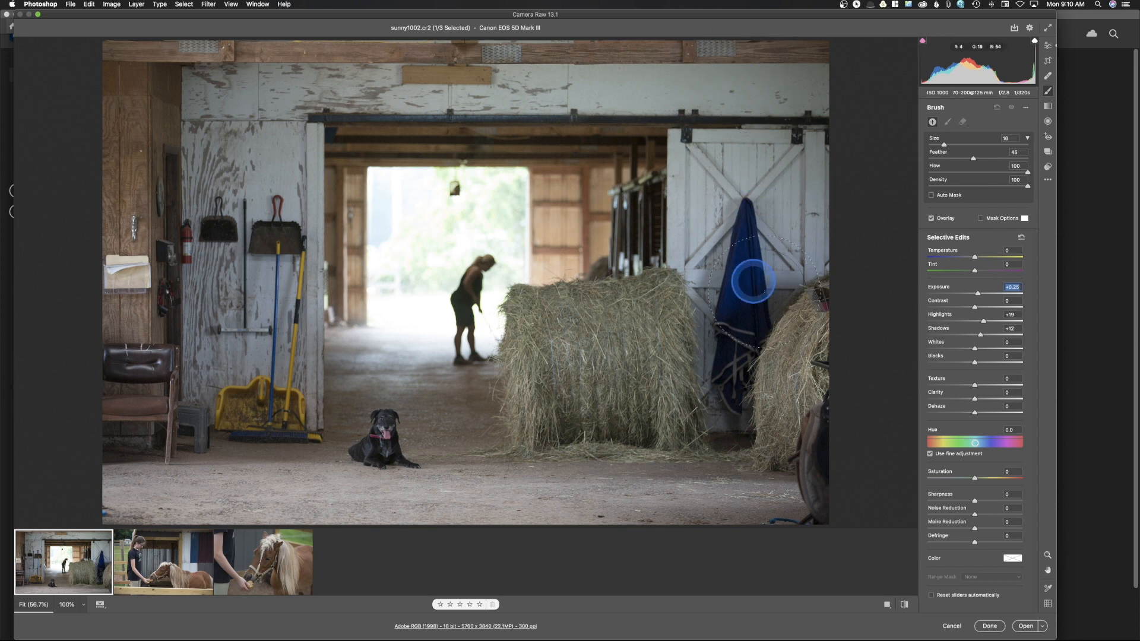
pyautogui.moveTo(778, 243)
pyautogui.mouseDown()
pyautogui.moveTo(746, 252)
pyautogui.moveTo(697, 297)
pyautogui.moveTo(766, 337)
pyautogui.mouseUp()
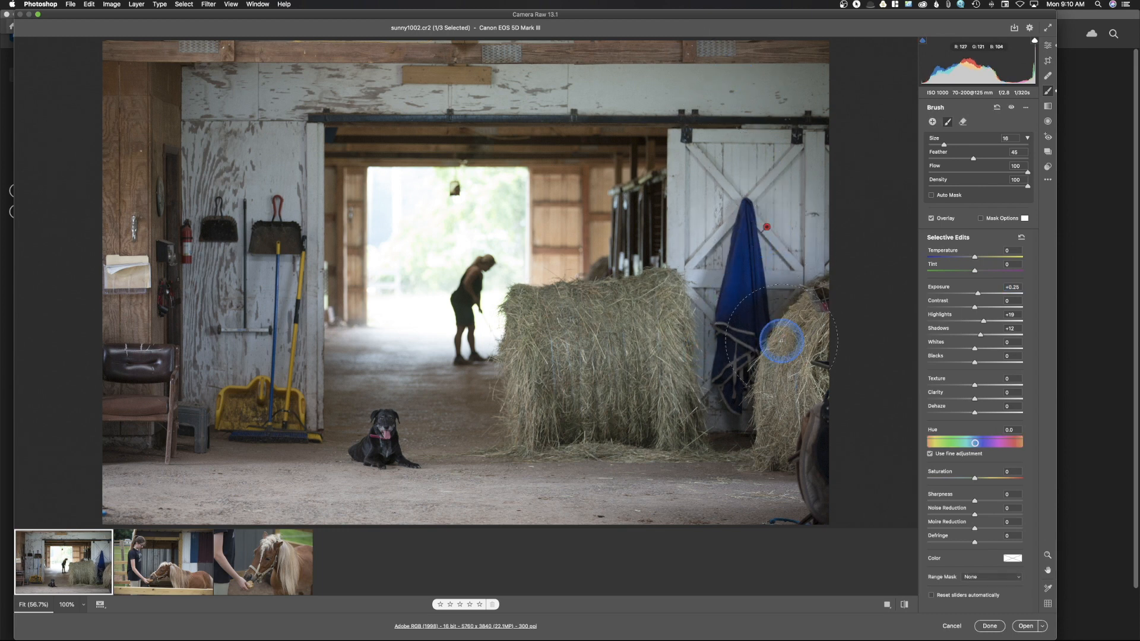
pyautogui.moveTo(696, 401)
pyautogui.mouseDown()
pyautogui.moveTo(662, 422)
pyautogui.moveTo(562, 415)
pyautogui.moveTo(564, 329)
pyautogui.moveTo(585, 342)
pyautogui.moveTo(653, 334)
pyautogui.moveTo(700, 172)
pyautogui.moveTo(774, 230)
pyautogui.moveTo(797, 158)
pyautogui.moveTo(780, 79)
pyautogui.moveTo(816, 126)
pyautogui.moveTo(745, 162)
pyautogui.moveTo(706, 165)
pyautogui.moveTo(528, 122)
pyautogui.moveTo(338, 97)
pyautogui.mouseUp()
pyautogui.moveTo(574, 72); pyautogui.dragTo(752, 61)
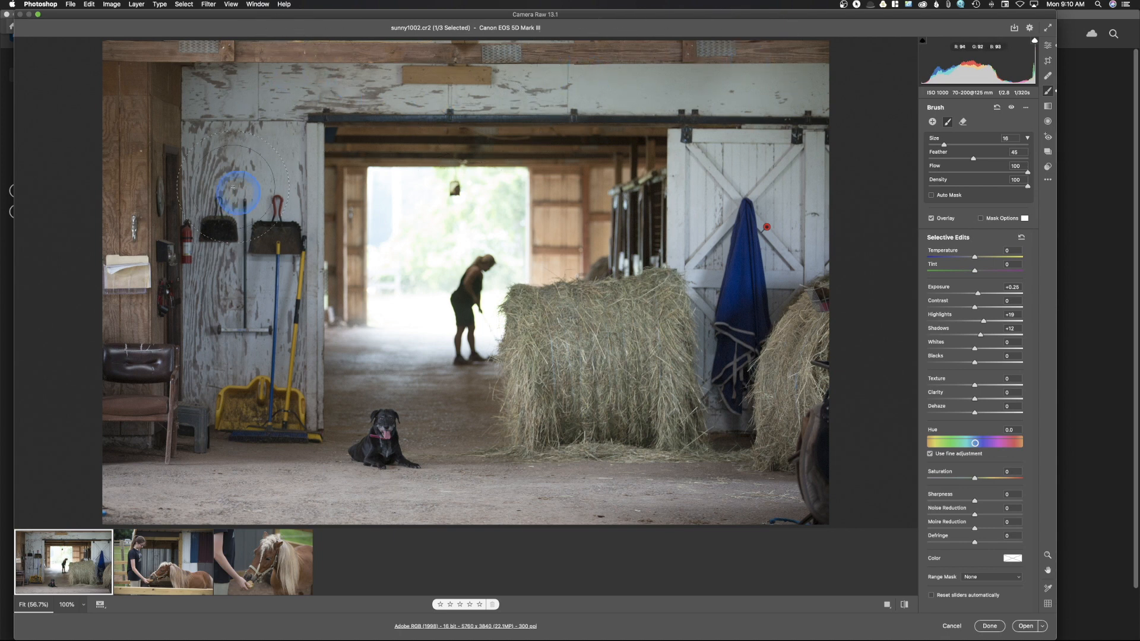
pyautogui.moveTo(243, 169)
pyautogui.mouseDown()
pyautogui.moveTo(211, 228)
pyautogui.moveTo(208, 279)
pyautogui.moveTo(169, 380)
pyautogui.moveTo(192, 390)
pyautogui.moveTo(249, 309)
pyautogui.moveTo(234, 196)
pyautogui.moveTo(247, 172)
pyautogui.moveTo(263, 188)
pyautogui.moveTo(237, 395)
pyautogui.moveTo(279, 437)
pyautogui.moveTo(373, 437)
pyautogui.mouseUp()
# Step: Shrink the brush to size 3 and extend the adjustment over the black dog's face
pyautogui.press('[')
pyautogui.press('[')
pyautogui.press('[')
pyautogui.press('[')
pyautogui.press('[')
pyautogui.press('[')
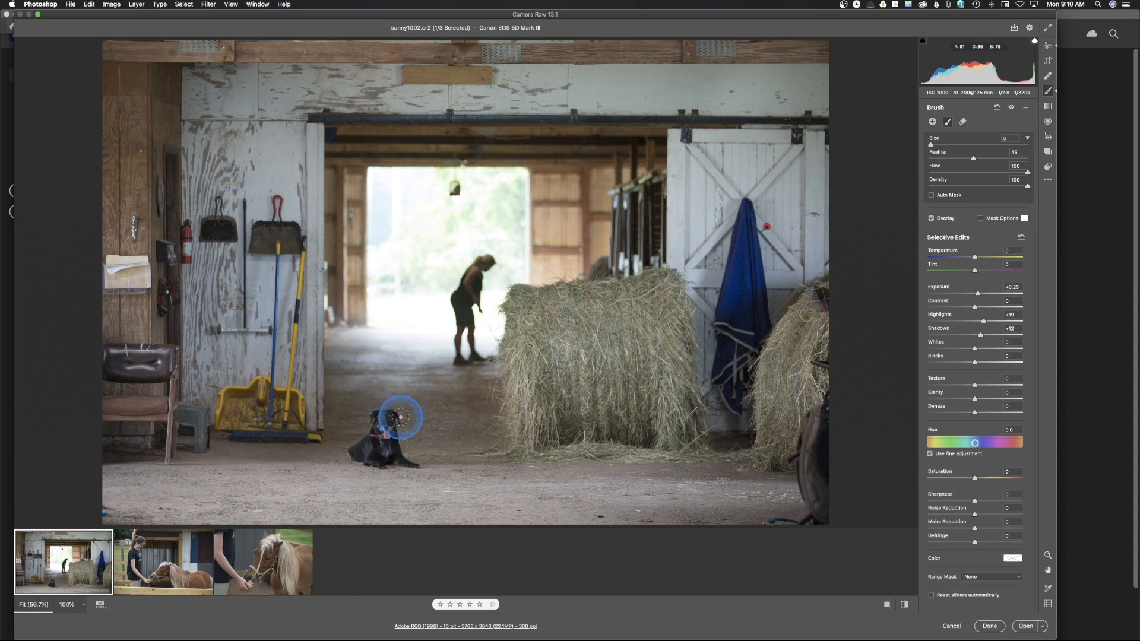
pyautogui.moveTo(386, 420)
pyautogui.mouseDown()
pyautogui.moveTo(362, 453)
pyautogui.moveTo(397, 458)
pyautogui.moveTo(388, 426)
pyautogui.mouseUp()
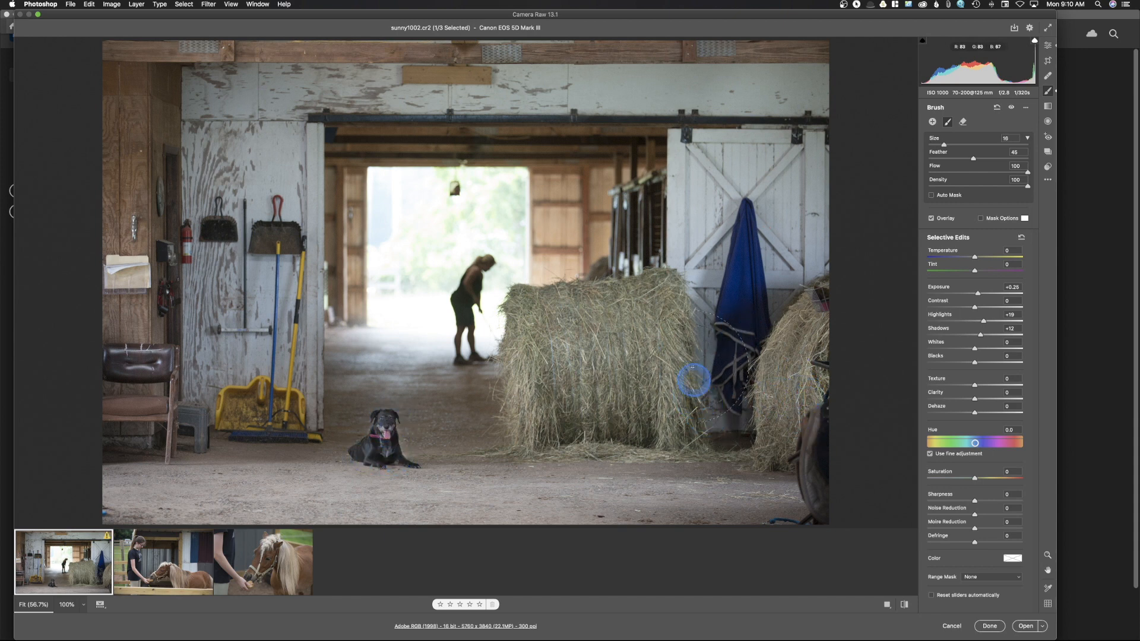
# Step: Extend the adjustment over the sliding door around the blue cloth with a size 16 brush, and set its exposure to -0.15
pyautogui.press(']')
pyautogui.press(']')
pyautogui.press(']')
pyautogui.press(']')
pyautogui.moveTo(774, 199)
pyautogui.mouseDown()
pyautogui.moveTo(794, 177)
pyautogui.moveTo(729, 190)
pyautogui.mouseUp()
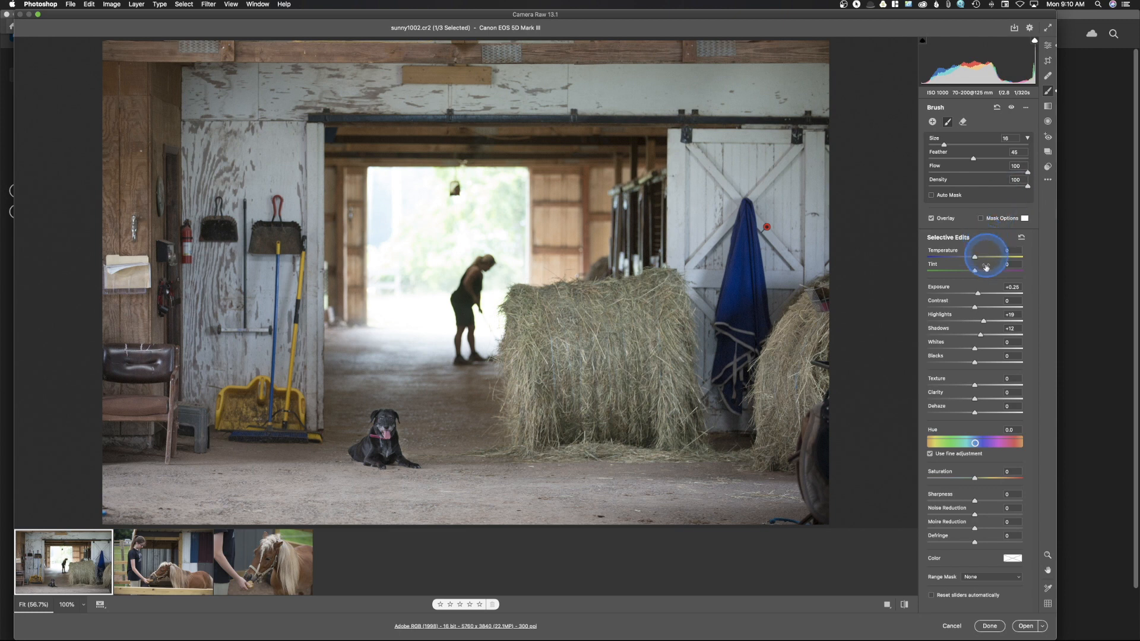
pyautogui.moveTo(979, 296); pyautogui.dragTo(978, 294)
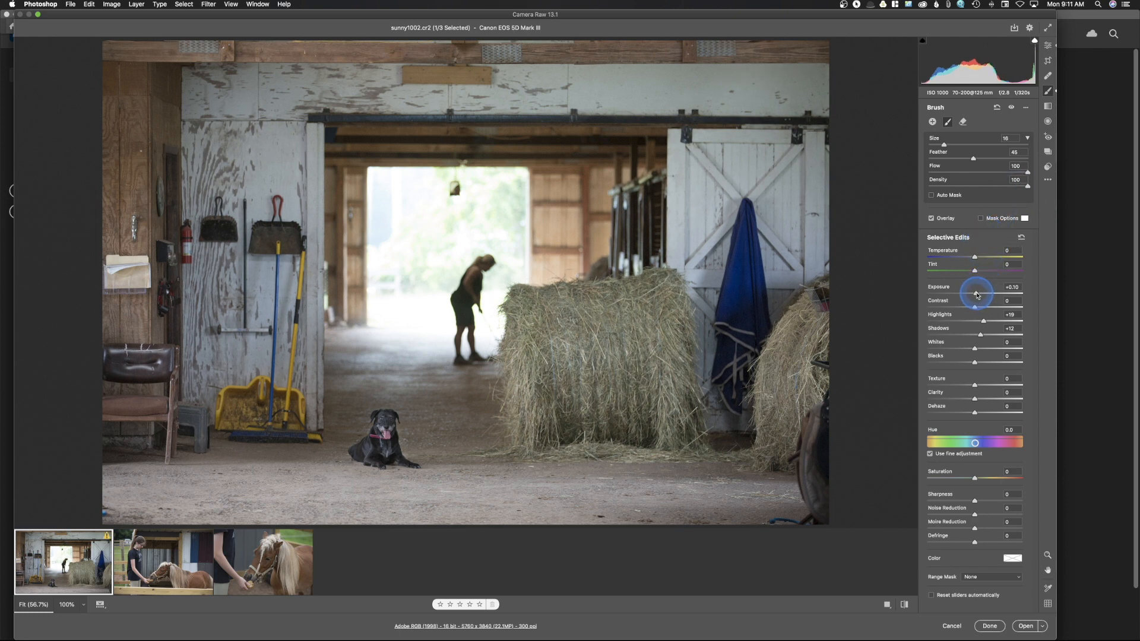
pyautogui.moveTo(974, 294); pyautogui.dragTo(975, 293)
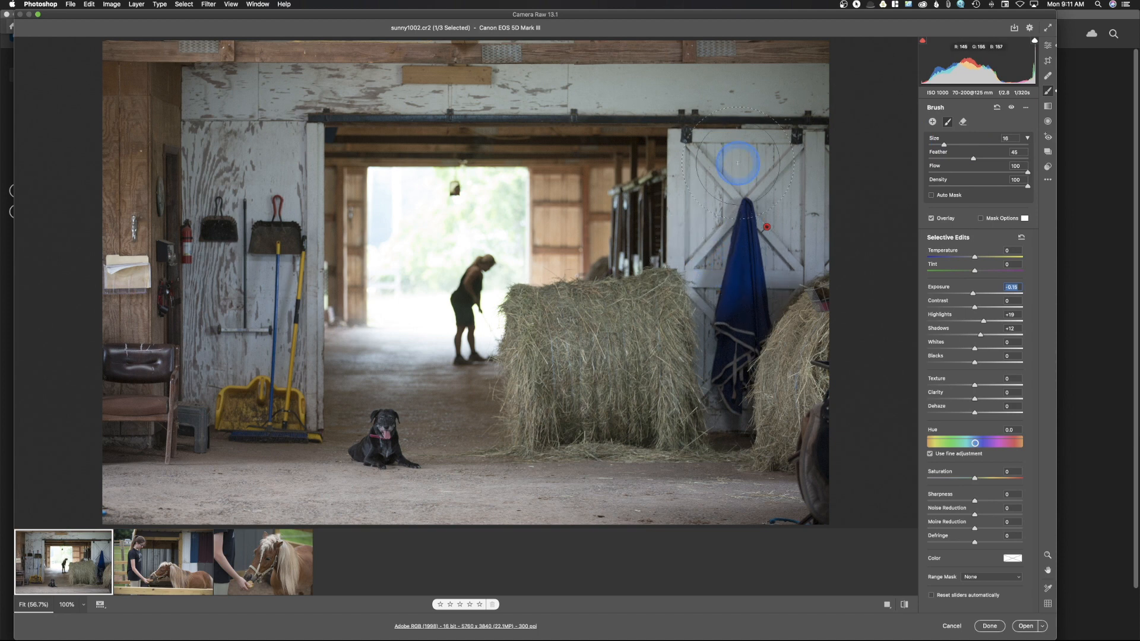
# Step: In the girl-with-pony photo, reset the brush settings and brush the foreground fence rail with exposure -0.30 and highlights -9
pyautogui.click(193, 555)
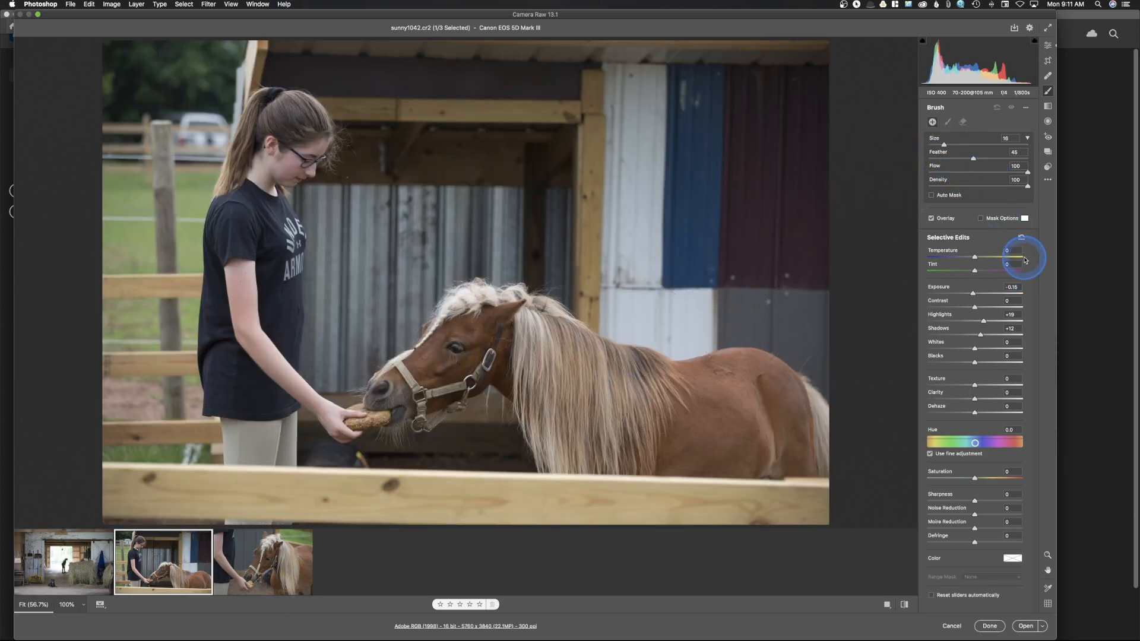
pyautogui.click(1022, 237)
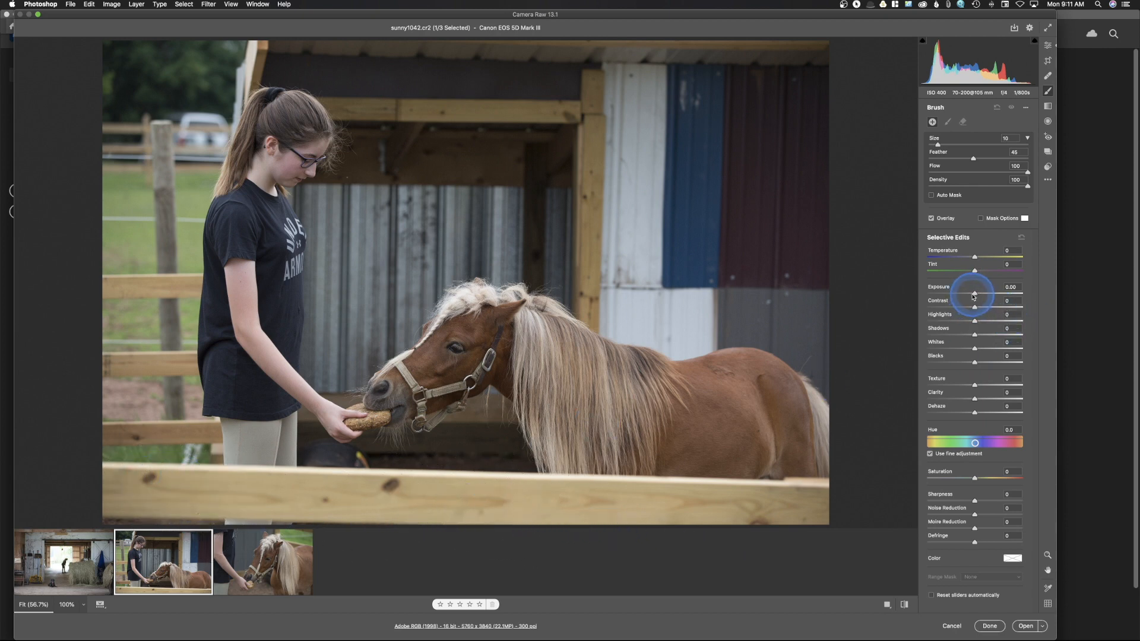
pyautogui.moveTo(975, 321); pyautogui.dragTo(970, 293)
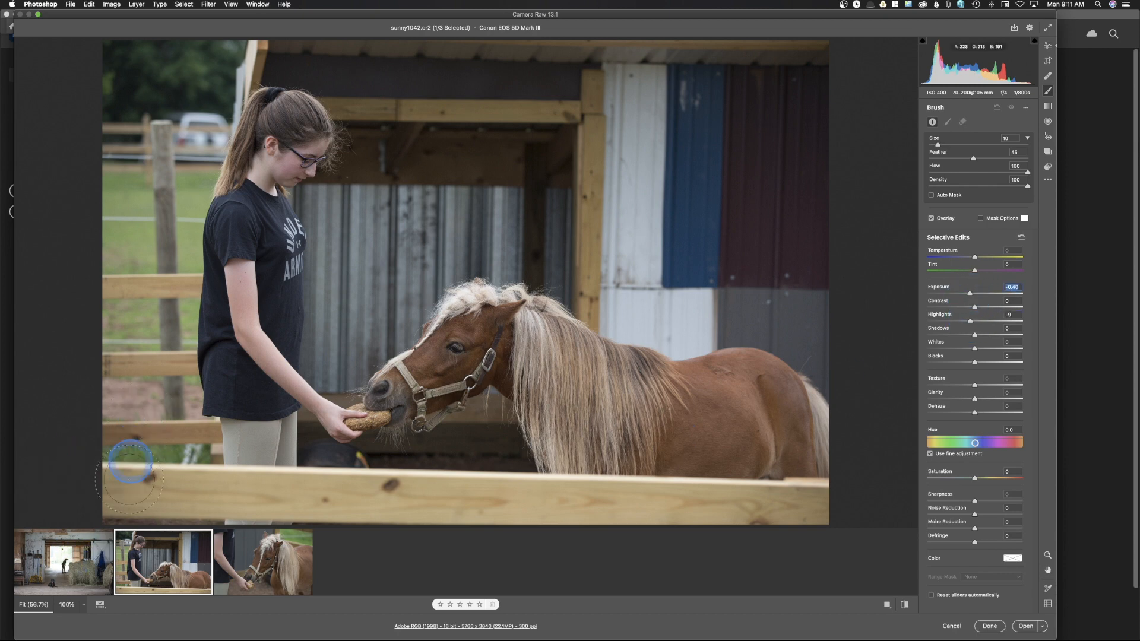
pyautogui.moveTo(116, 493)
pyautogui.mouseDown()
pyautogui.moveTo(514, 510)
pyautogui.moveTo(797, 504)
pyautogui.mouseUp()
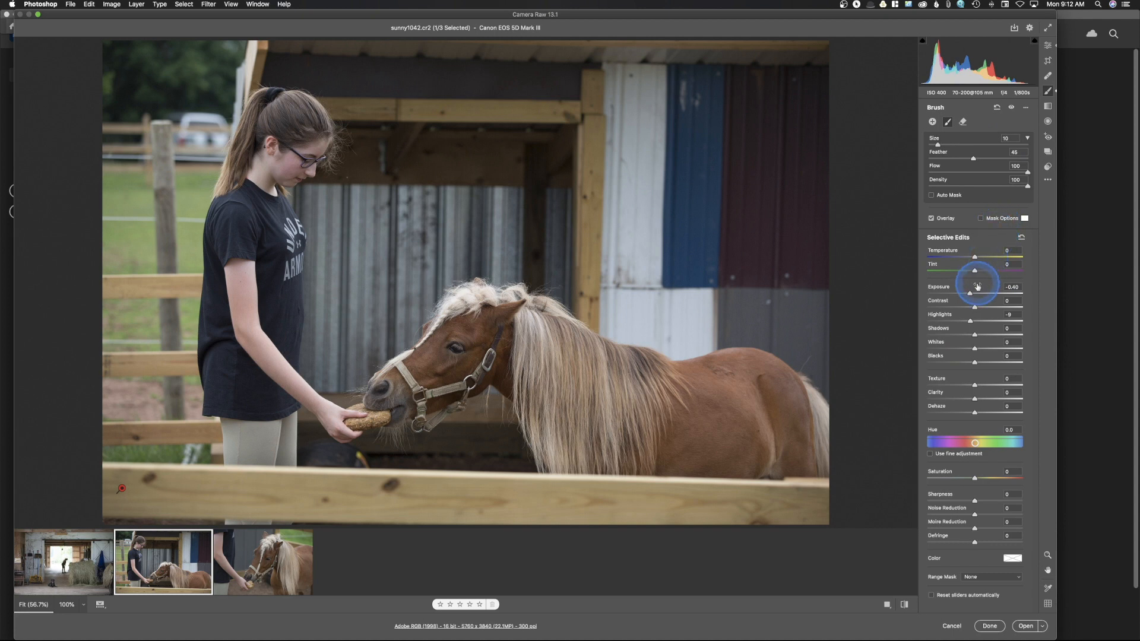
pyautogui.moveTo(972, 296); pyautogui.dragTo(973, 296)
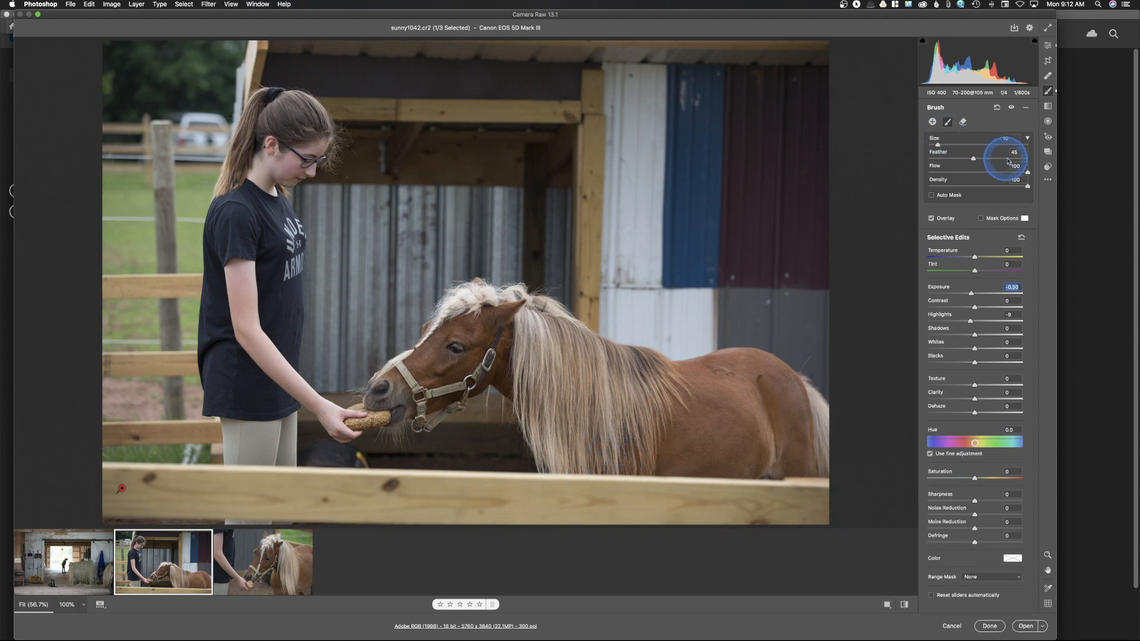
# Step: Create a new brush adjustment with exposure +0.20 and shadows +9, and paint it over the girl's face
pyautogui.click(933, 122)
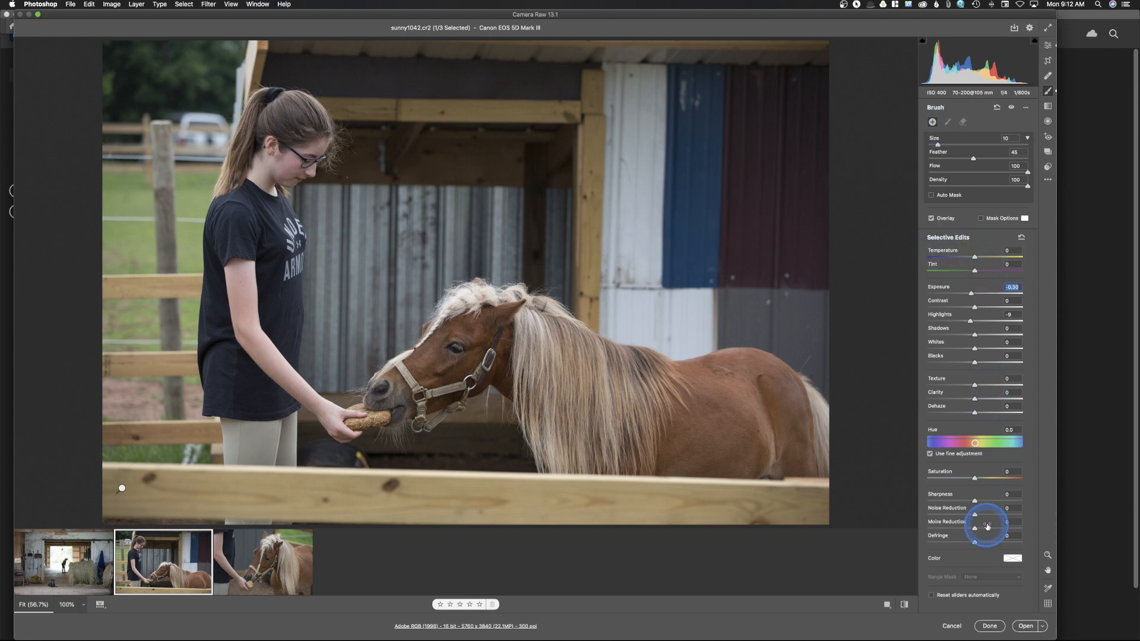
pyautogui.click(1022, 237)
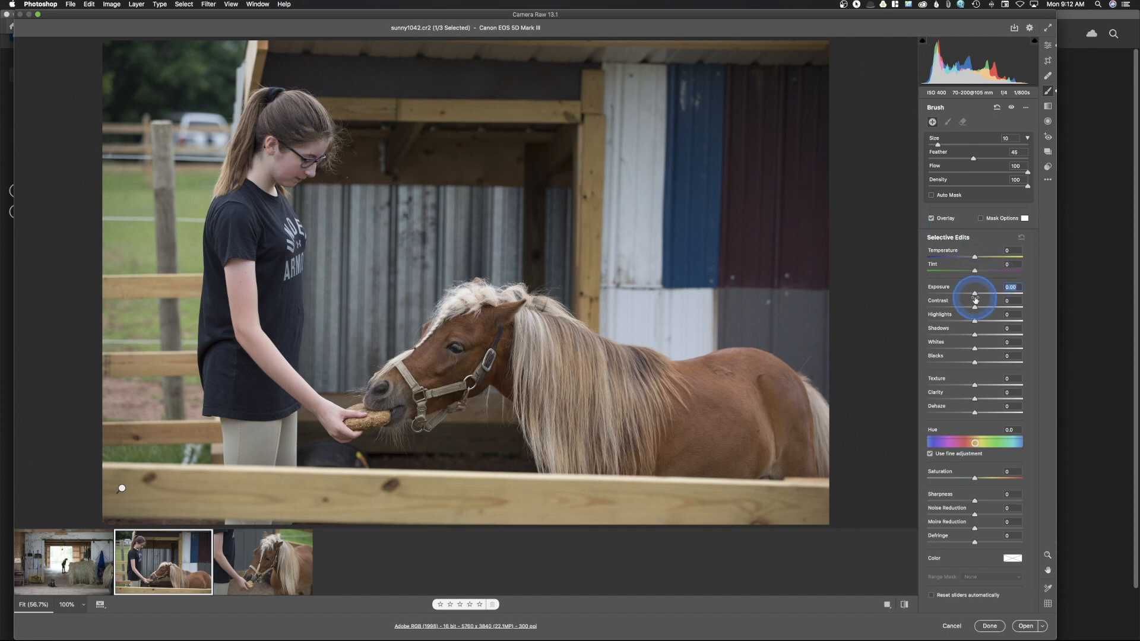
pyautogui.moveTo(976, 296); pyautogui.dragTo(978, 297)
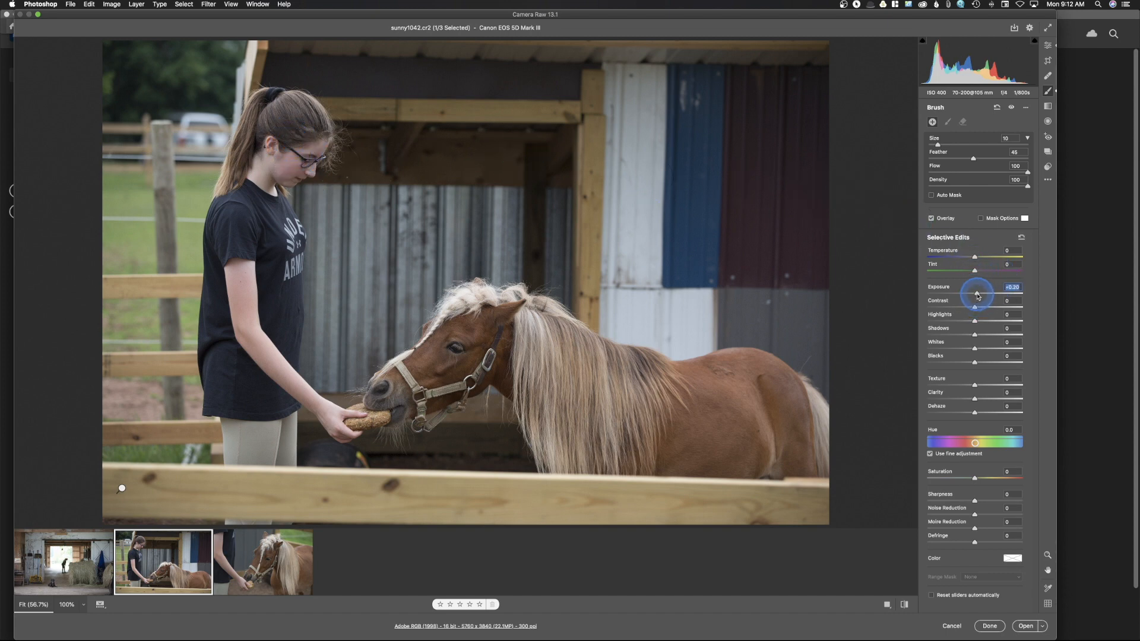
pyautogui.click(980, 336)
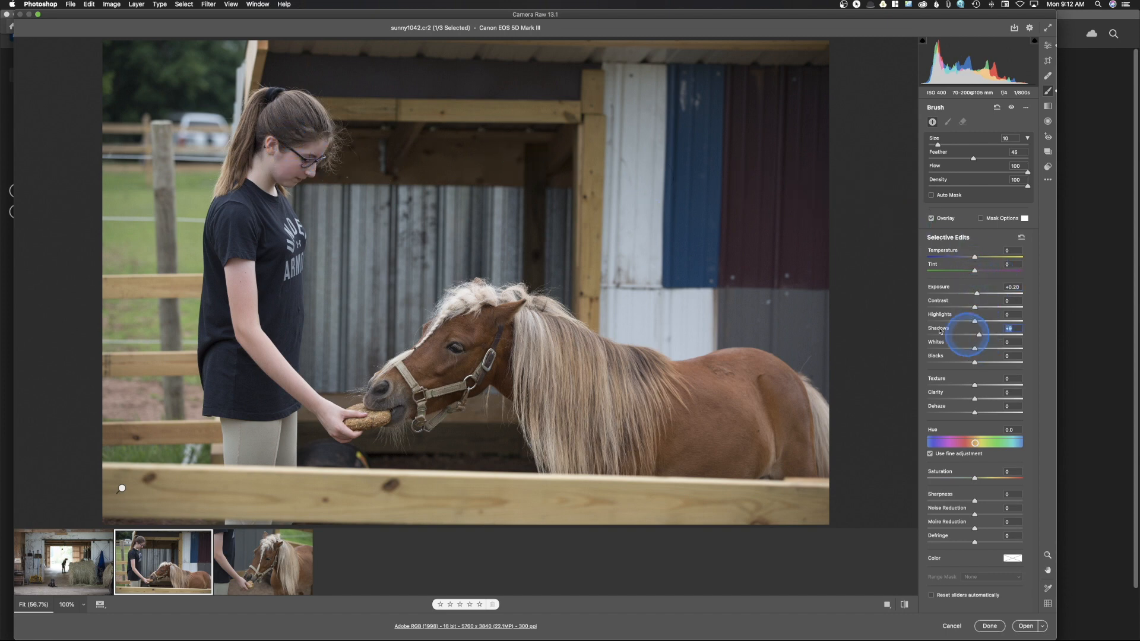
pyautogui.click(283, 164)
pyautogui.moveTo(307, 130); pyautogui.dragTo(307, 134)
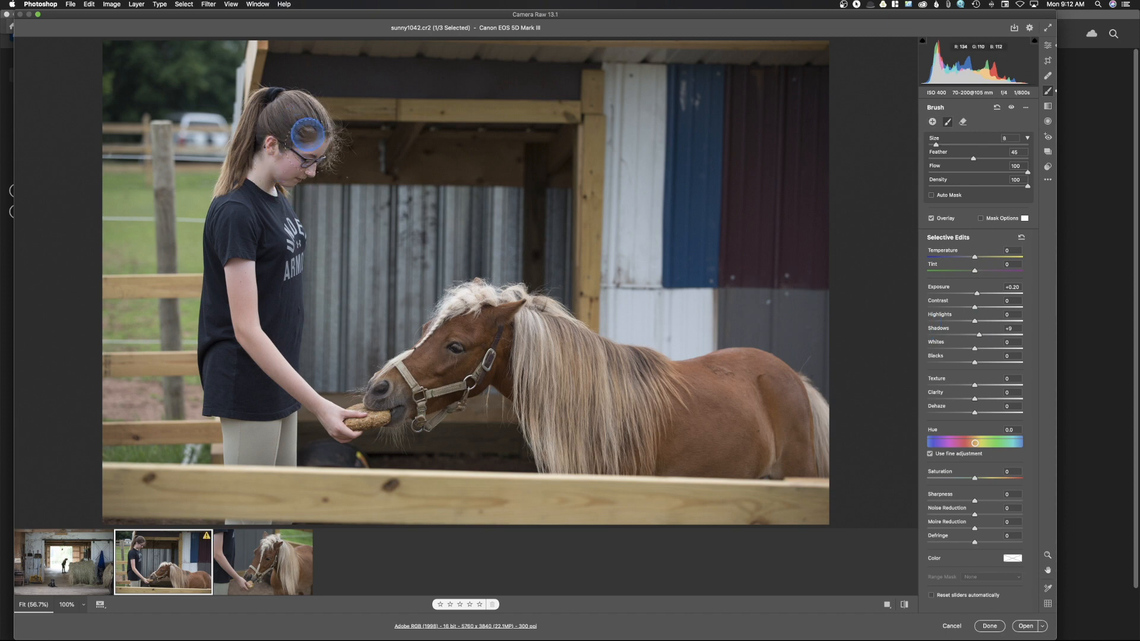
pyautogui.moveTo(286, 172); pyautogui.dragTo(281, 179)
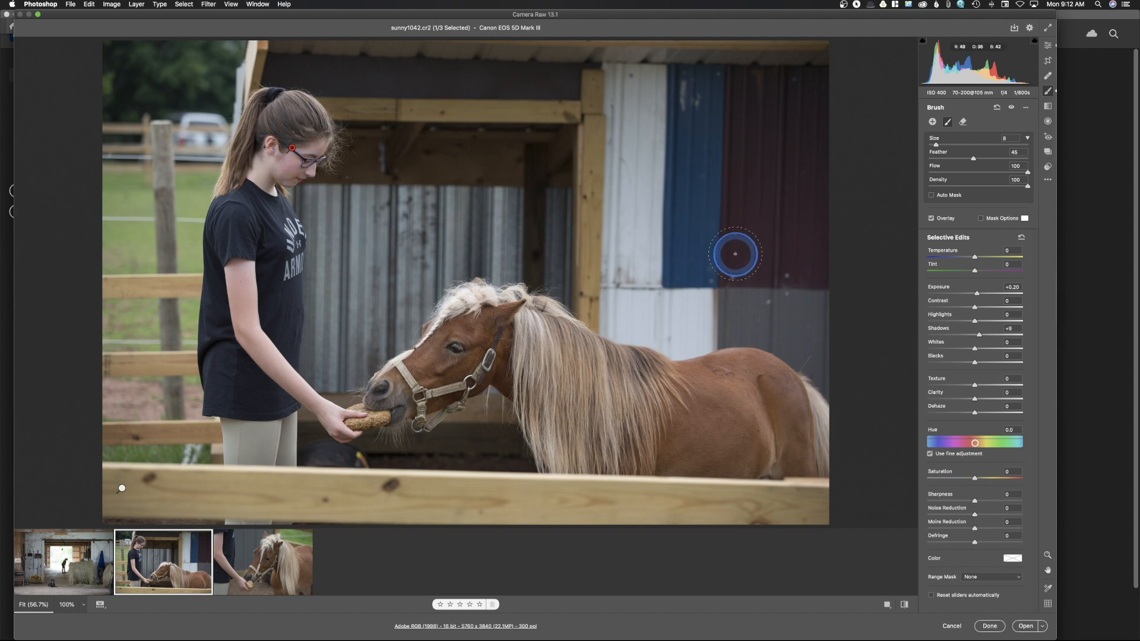
# Step: Create another brush adjustment with exposure +0.40 and shadows +9, and paint it over the pony's face at size 9
pyautogui.click(934, 122)
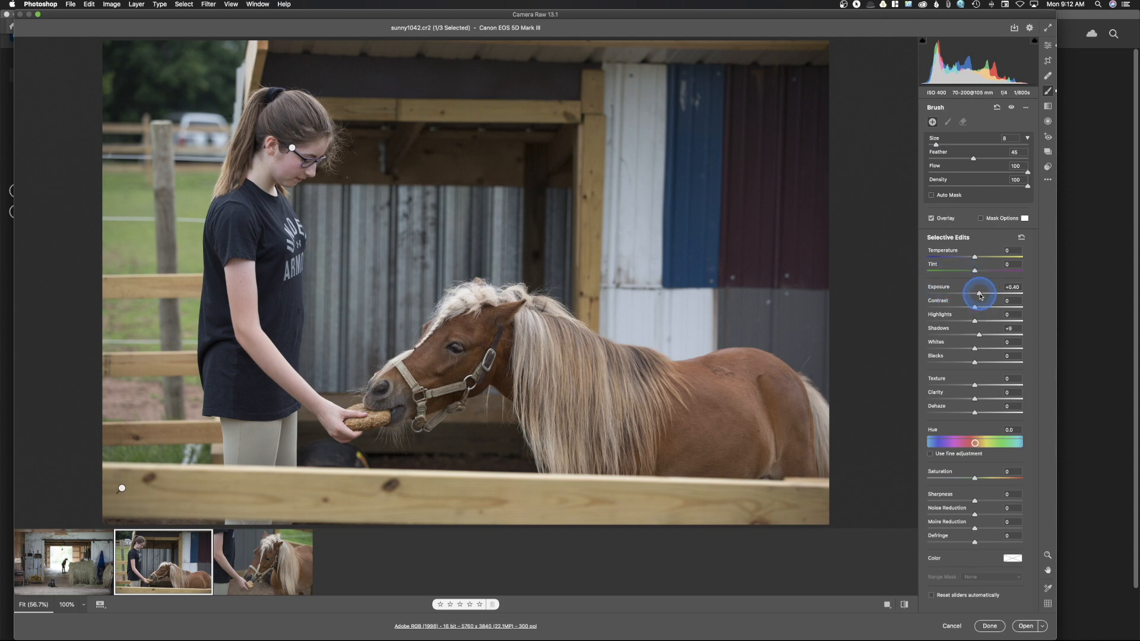
pyautogui.press(']')
pyautogui.moveTo(496, 334)
pyautogui.mouseDown()
pyautogui.moveTo(404, 391)
pyautogui.moveTo(479, 359)
pyautogui.moveTo(486, 328)
pyautogui.mouseUp()
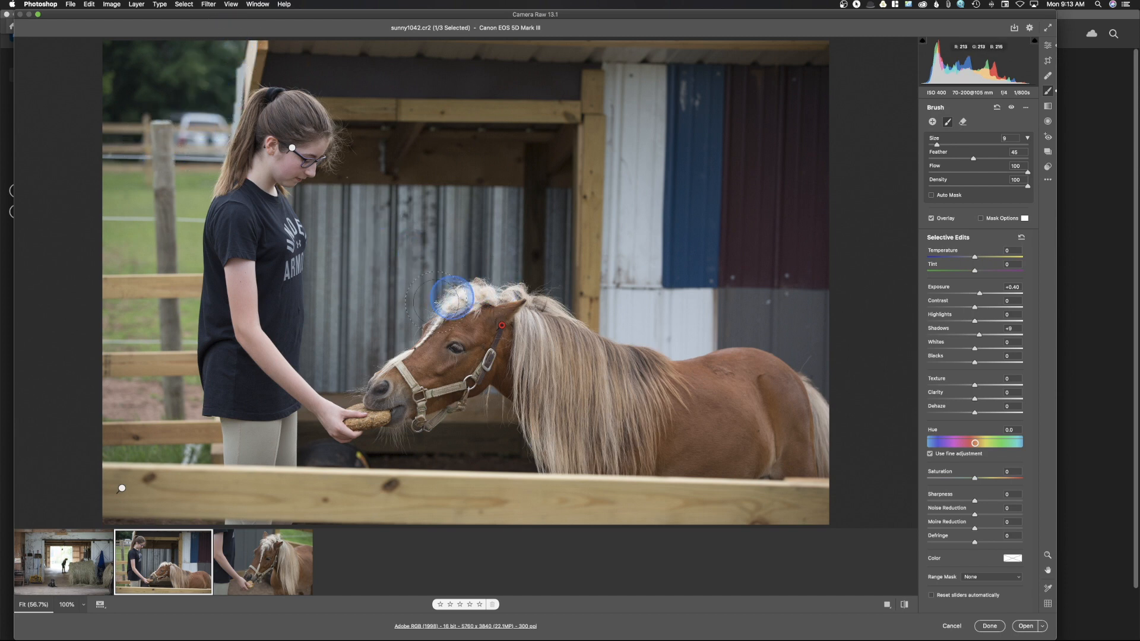
# Step: Paint a new size 2 brush adjustment with exposure -0.10, contrast -8 and highlights -9 over the pony's light forelock
pyautogui.click(933, 122)
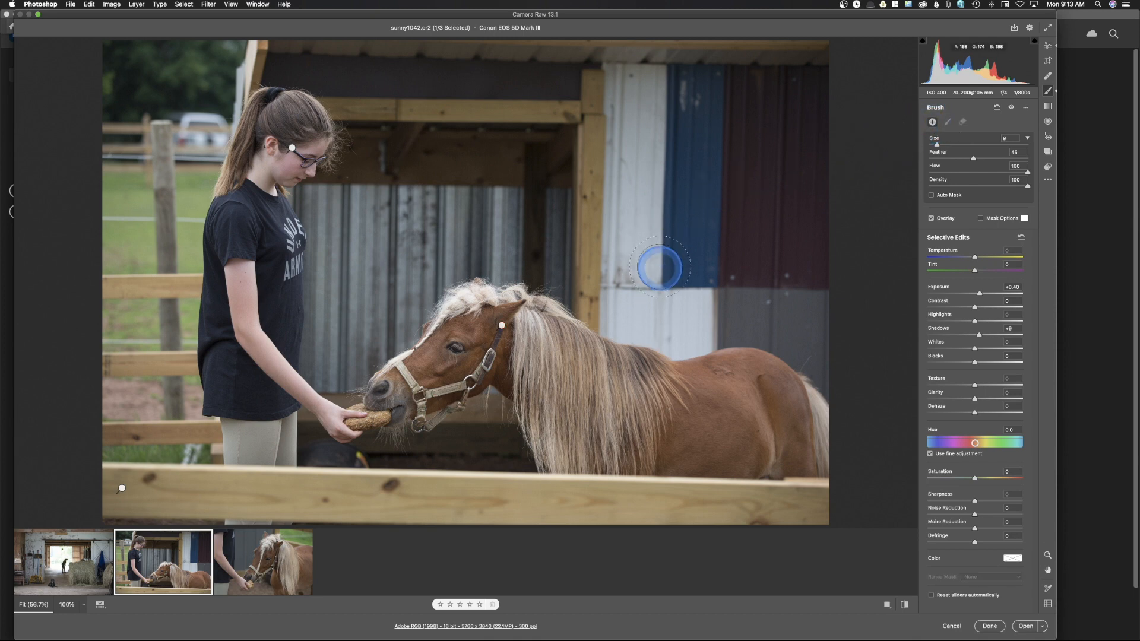
pyautogui.press('[')
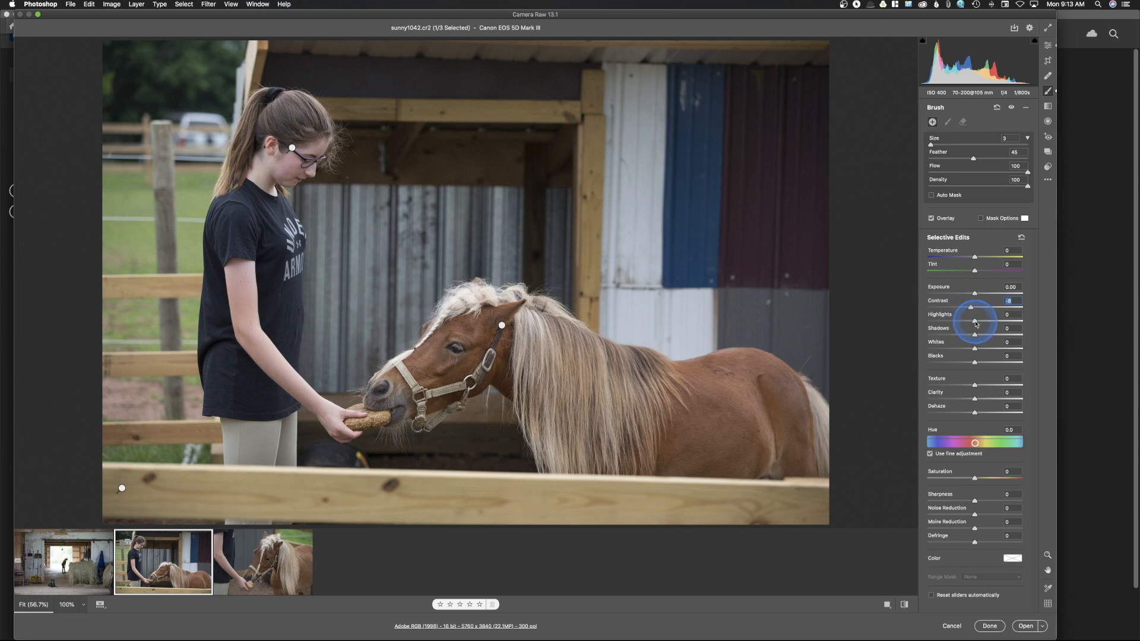
pyautogui.moveTo(973, 321); pyautogui.dragTo(973, 294)
pyautogui.moveTo(474, 294)
pyautogui.mouseDown()
pyautogui.moveTo(461, 301)
pyautogui.moveTo(529, 299)
pyautogui.mouseUp()
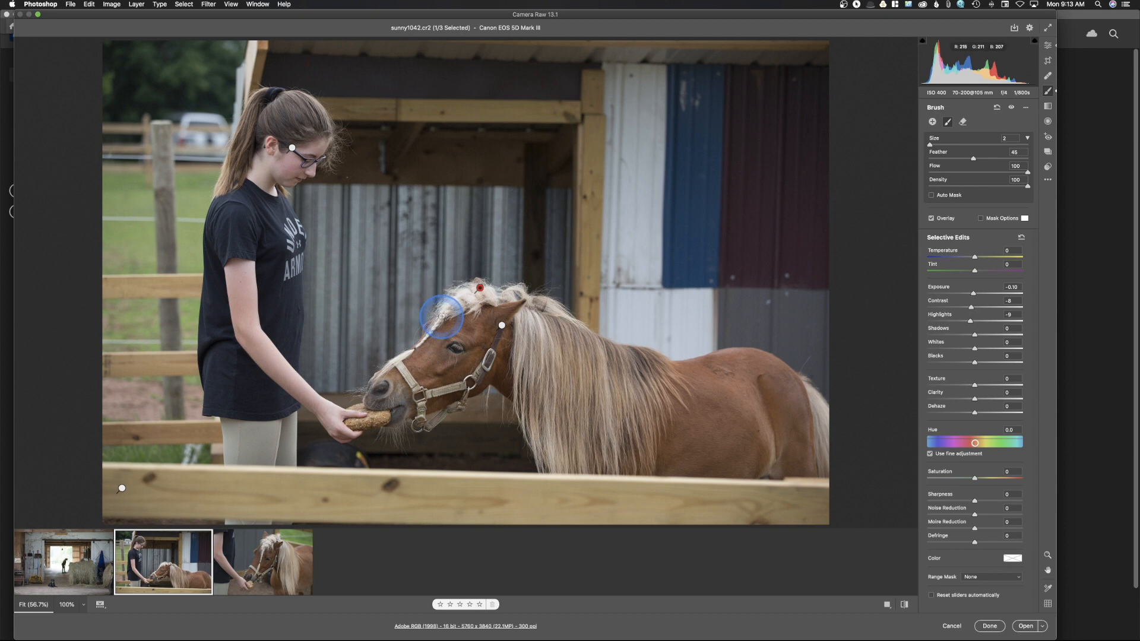
# Step: Extend the forelock brush adjustment across the rest of the pony's light forelock and over the bright post behind the girl's head
pyautogui.moveTo(449, 308); pyautogui.dragTo(525, 288)
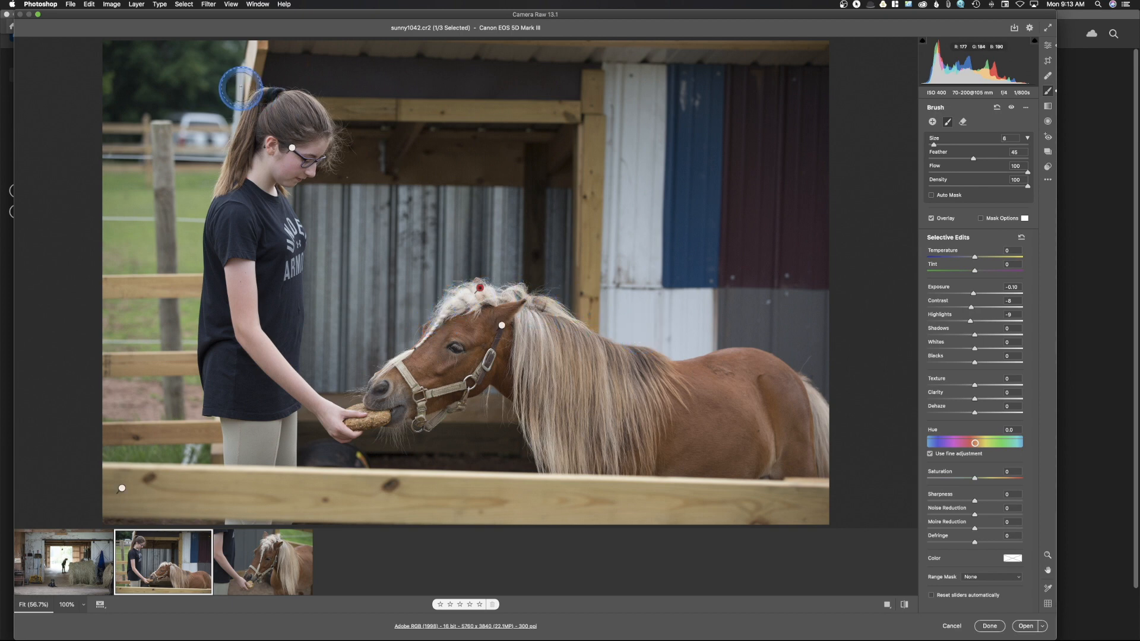
pyautogui.moveTo(247, 57); pyautogui.dragTo(240, 84)
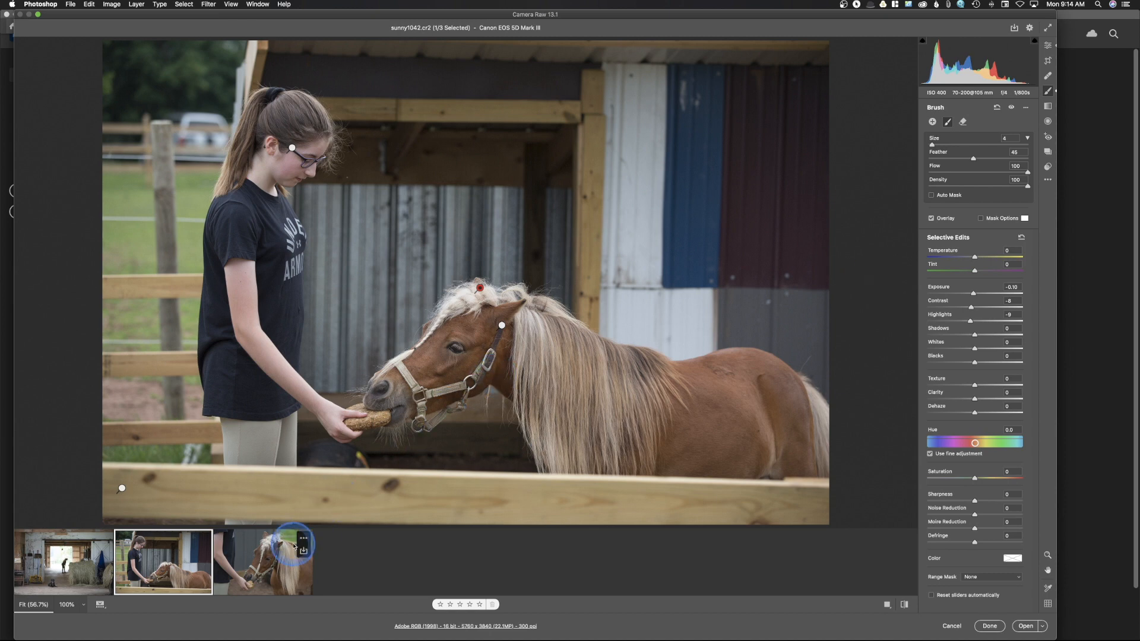
# Step: In the close-up pony photo, reset the brush settings and paint the pony's face at size 14 with exposure +0.40 and shadows +10
pyautogui.click(252, 576)
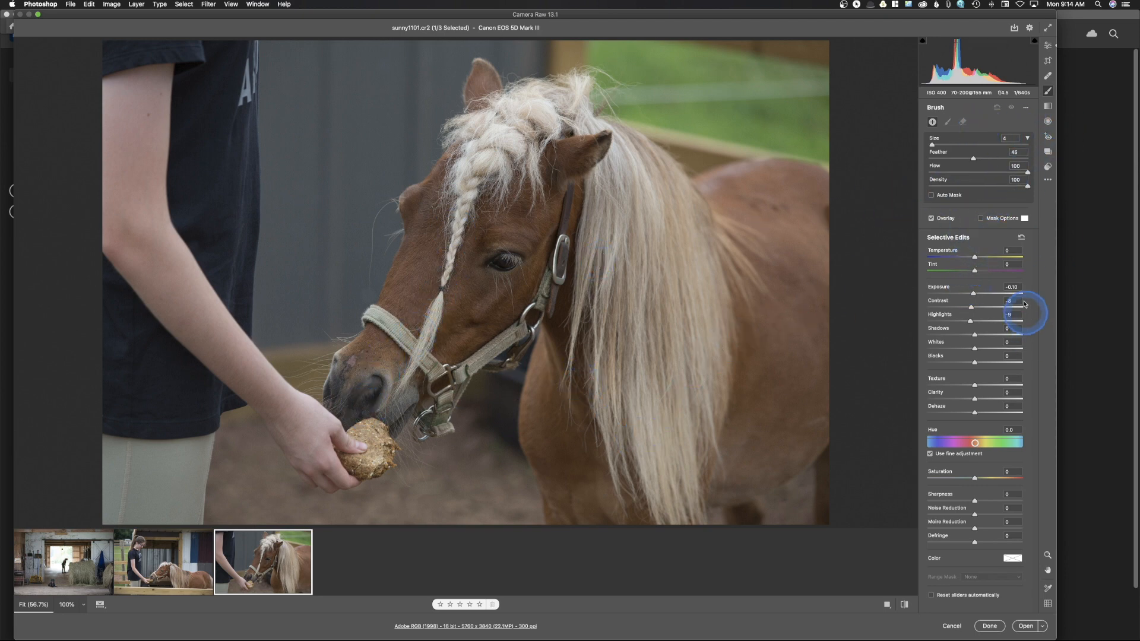
pyautogui.click(1022, 239)
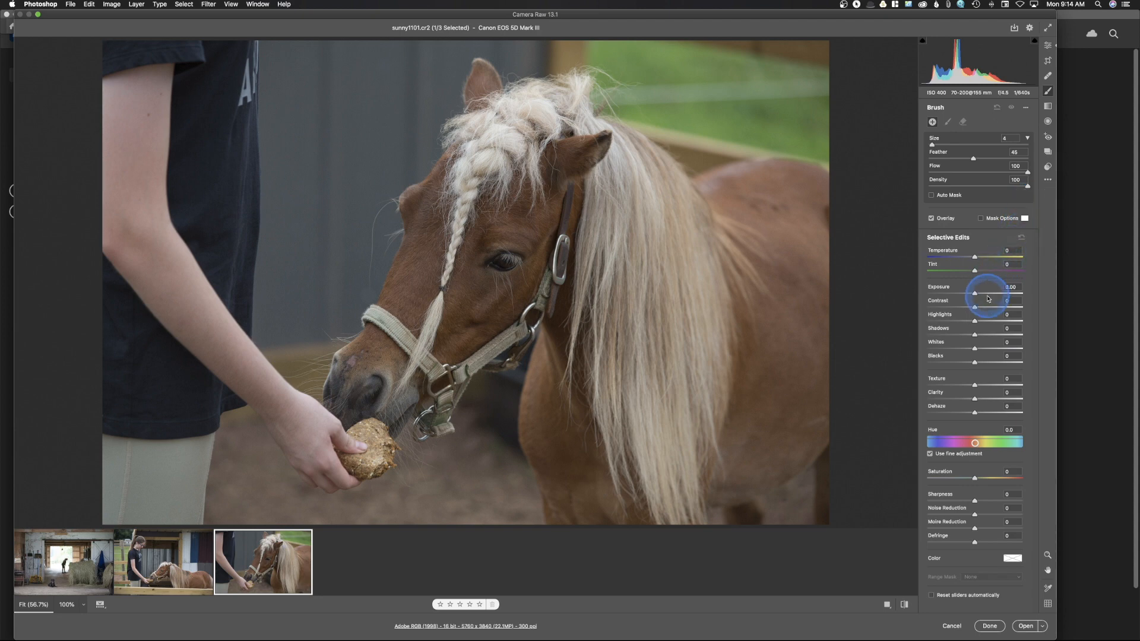
pyautogui.moveTo(975, 293); pyautogui.dragTo(980, 294)
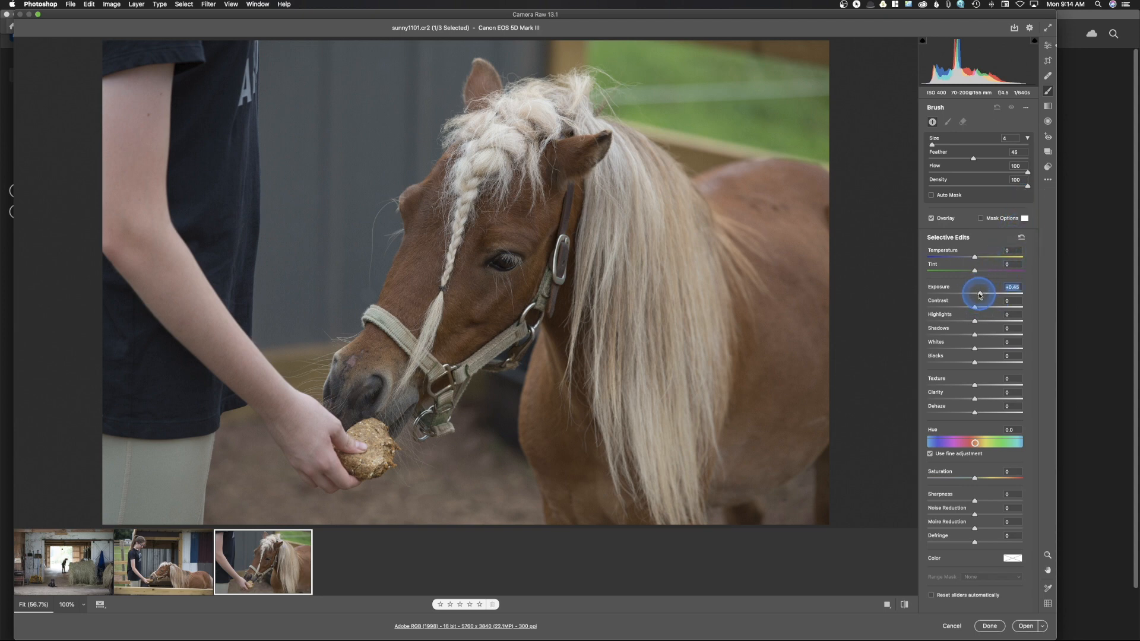
pyautogui.moveTo(975, 334); pyautogui.dragTo(980, 335)
pyautogui.press(']')
pyautogui.press(']')
pyautogui.press(']')
pyautogui.press(']')
pyautogui.press(']')
pyautogui.press(']')
pyautogui.press(']')
pyautogui.press(']')
pyautogui.press(']')
pyautogui.press(']')
pyautogui.moveTo(533, 205)
pyautogui.mouseDown()
pyautogui.moveTo(425, 308)
pyautogui.moveTo(419, 333)
pyautogui.moveTo(491, 298)
pyautogui.moveTo(552, 230)
pyautogui.moveTo(560, 168)
pyautogui.mouseUp()
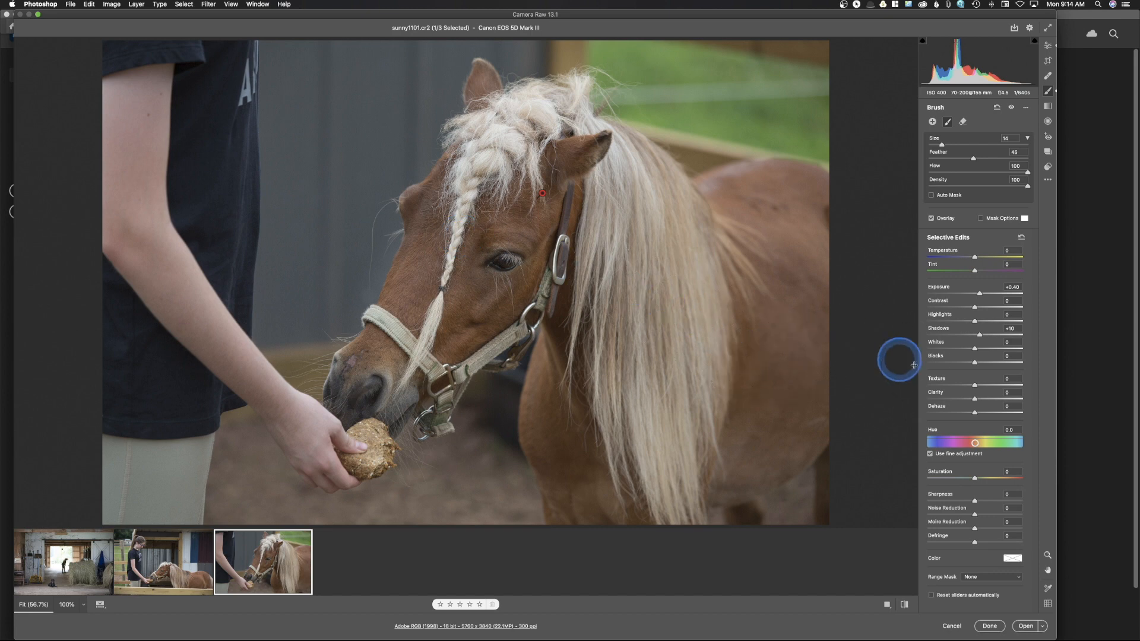
# Step: Create a new brush adjustment with exposure -0.15, contrast -6 and highlights -7, and paint it over the pony's light mane and braid
pyautogui.click(935, 122)
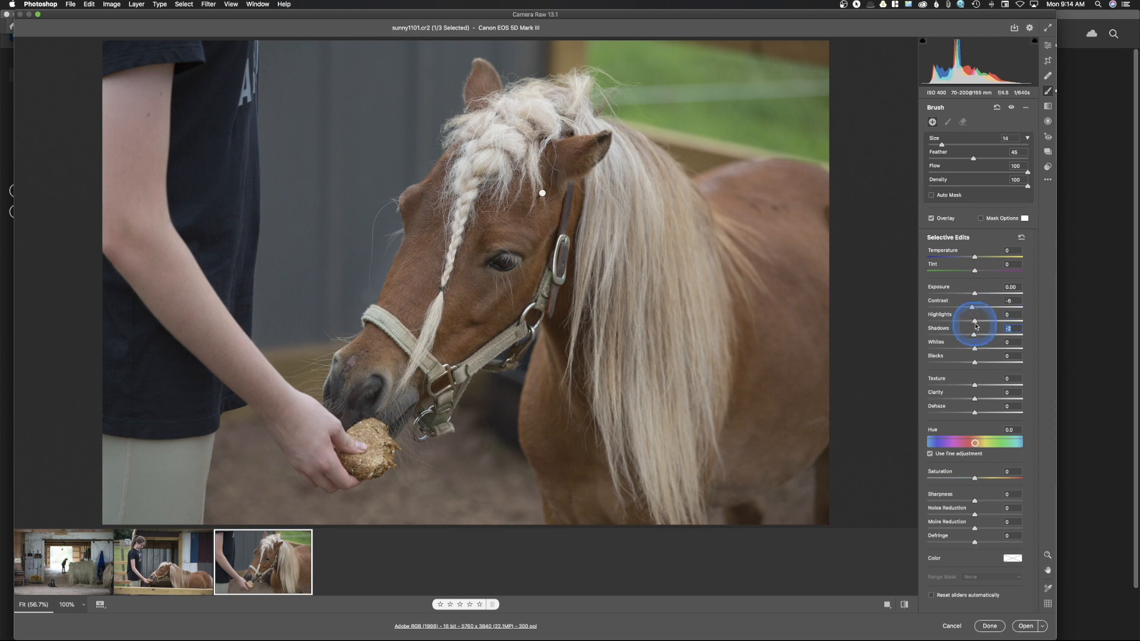
pyautogui.click(972, 323)
pyautogui.click(974, 337)
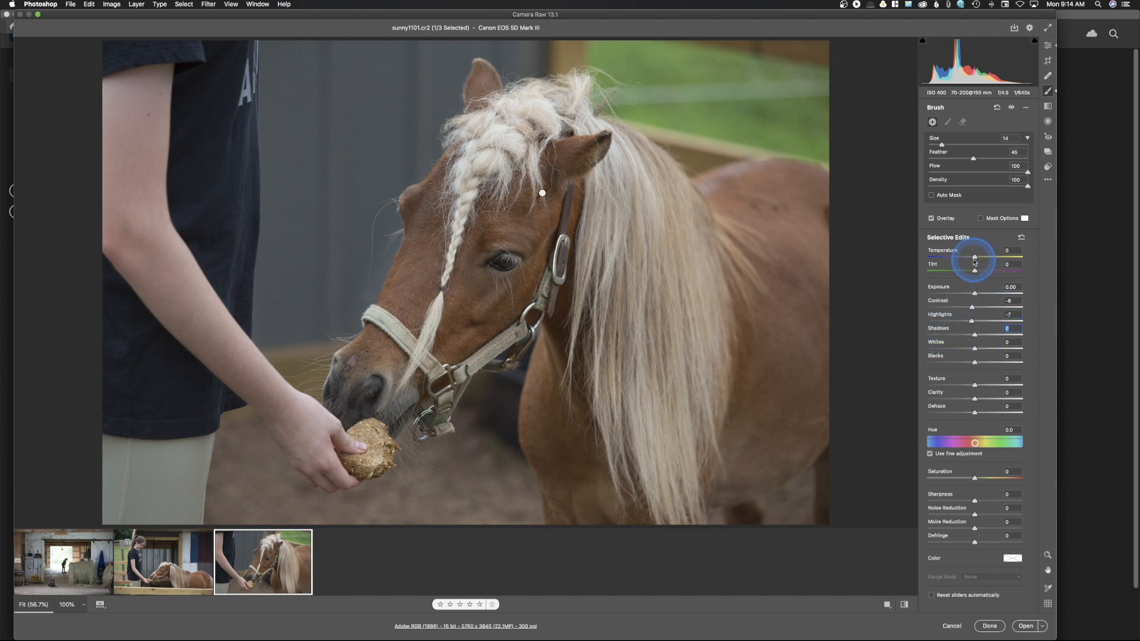
pyautogui.moveTo(975, 296); pyautogui.dragTo(972, 296)
pyautogui.moveTo(520, 142)
pyautogui.mouseDown()
pyautogui.moveTo(525, 111)
pyautogui.moveTo(549, 111)
pyautogui.moveTo(492, 142)
pyautogui.moveTo(485, 166)
pyautogui.moveTo(478, 133)
pyautogui.moveTo(467, 164)
pyautogui.moveTo(513, 137)
pyautogui.mouseUp()
pyautogui.moveTo(626, 184); pyautogui.dragTo(616, 175)
pyautogui.press('[')
pyautogui.press('[')
pyautogui.moveTo(470, 188); pyautogui.dragTo(451, 255)
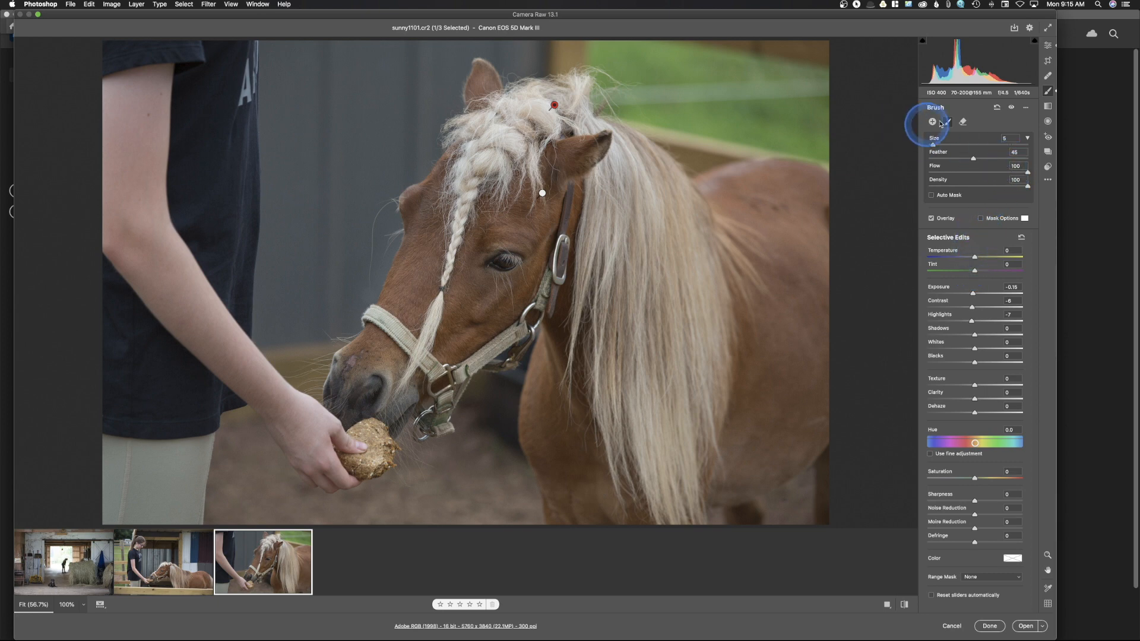
# Step: Paint a new size 10 brush adjustment with contrast -4, highlights -10 and saturation -13 over the green background
pyautogui.click(1022, 237)
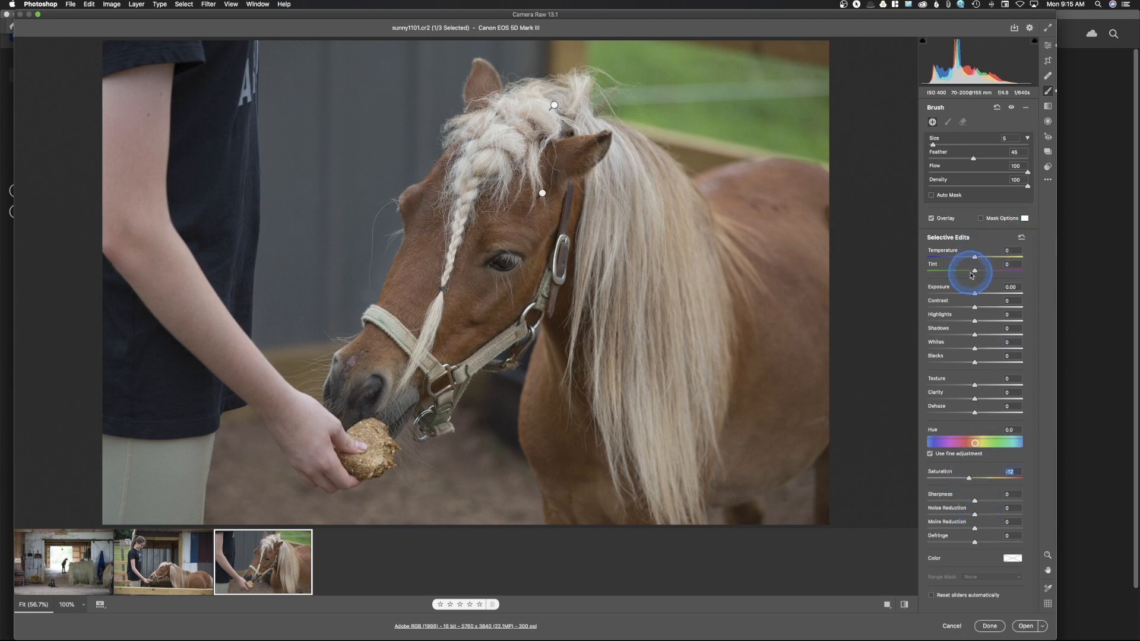
pyautogui.click(974, 307)
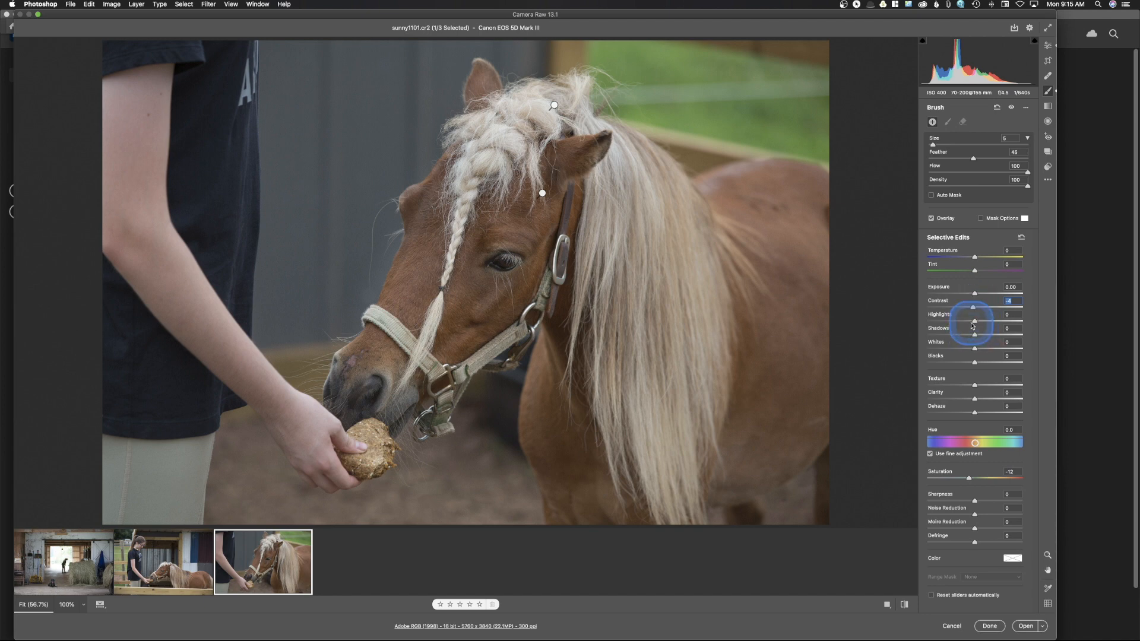
pyautogui.moveTo(972, 326); pyautogui.dragTo(968, 325)
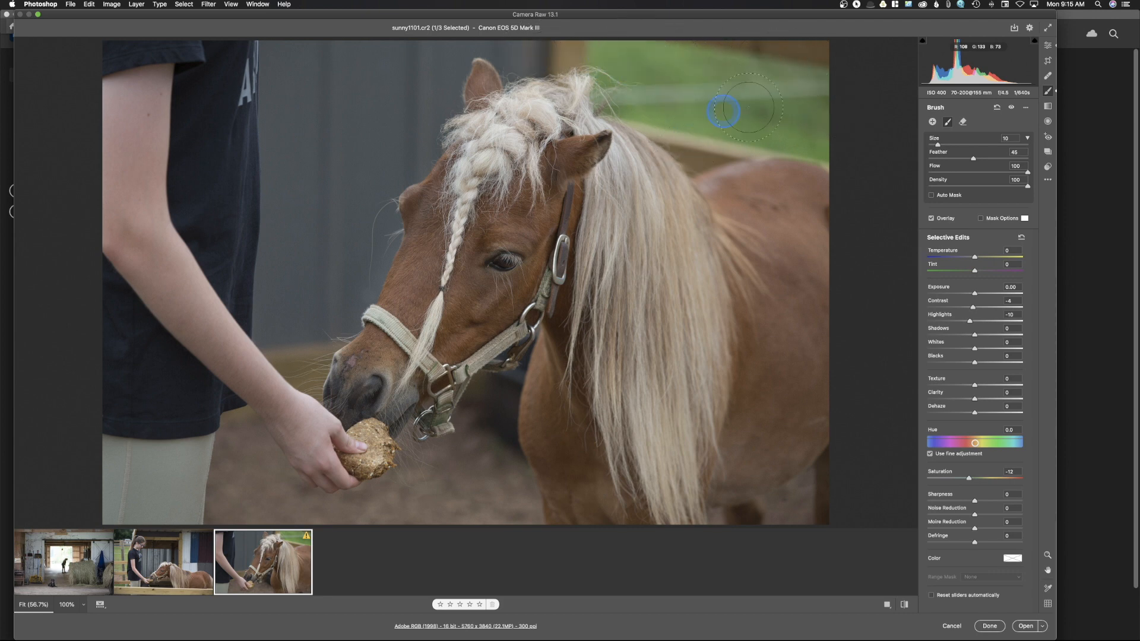
pyautogui.moveTo(969, 478); pyautogui.dragTo(960, 480)
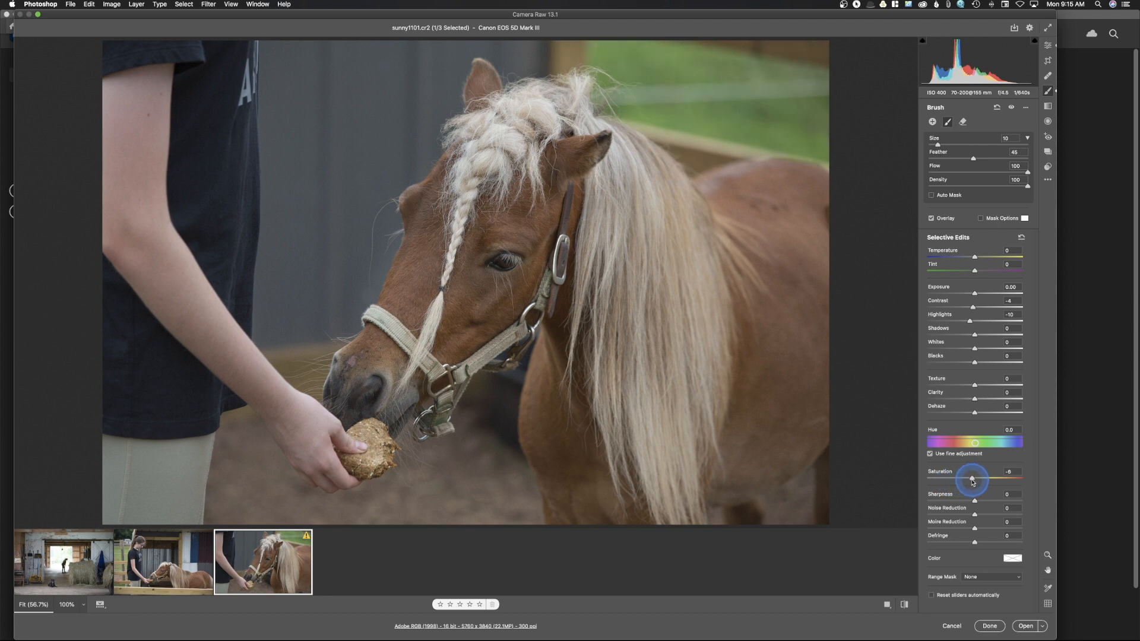
pyautogui.moveTo(969, 483); pyautogui.dragTo(969, 478)
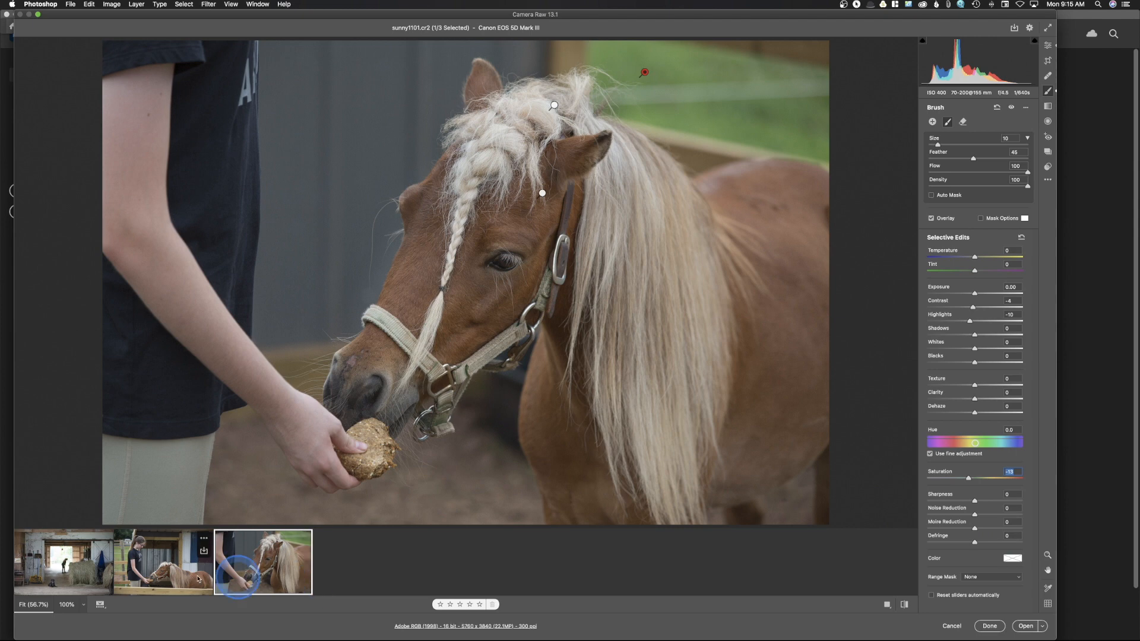
# Step: Select all three horse-farm photos and open them in Photoshop
pyautogui.click(95, 555)
pyautogui.keyDown('shift'); pyautogui.click(269, 585); pyautogui.keyUp('shift')
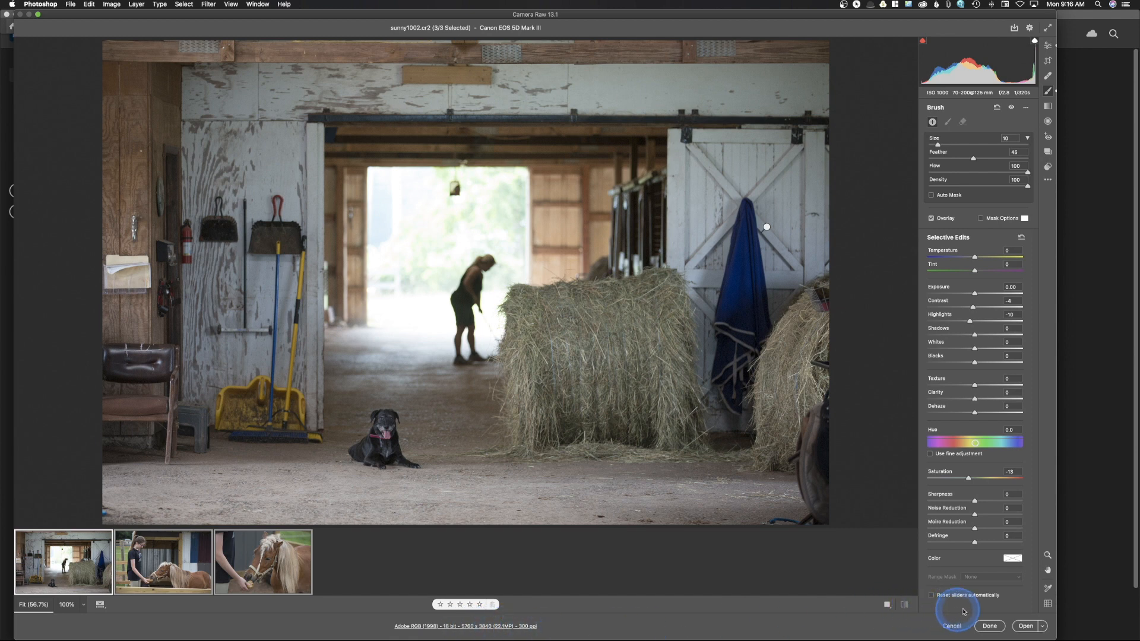
pyautogui.click(1022, 629)
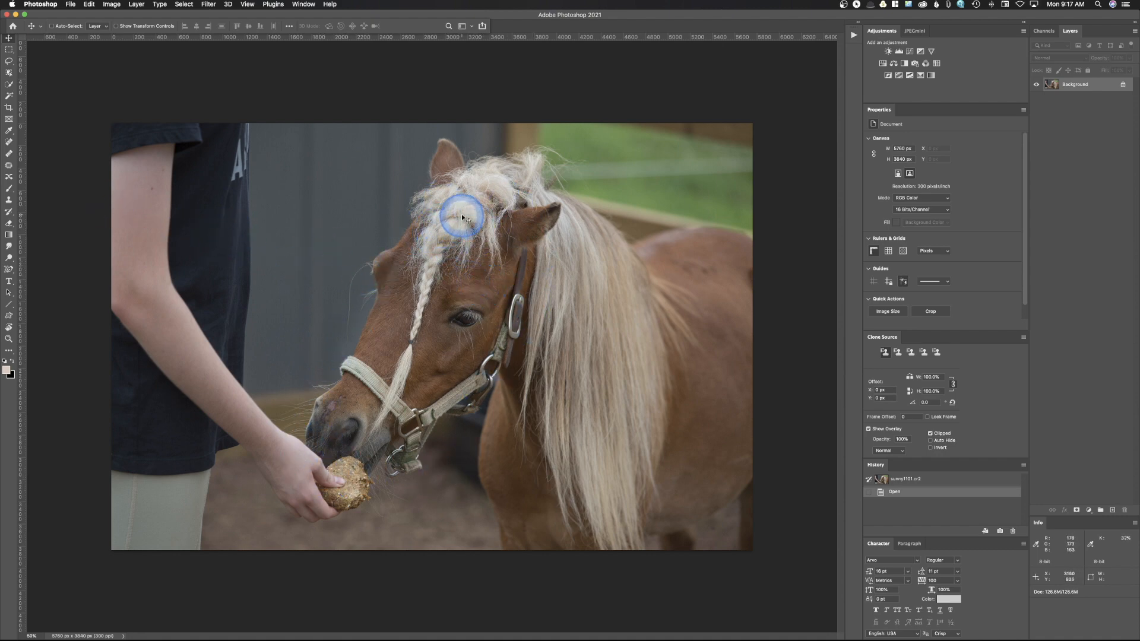
# Step: Add a Curves adjustment layer to the close-up pony photo and slightly lower the RGB curve's white point and midtones
pyautogui.click(910, 51)
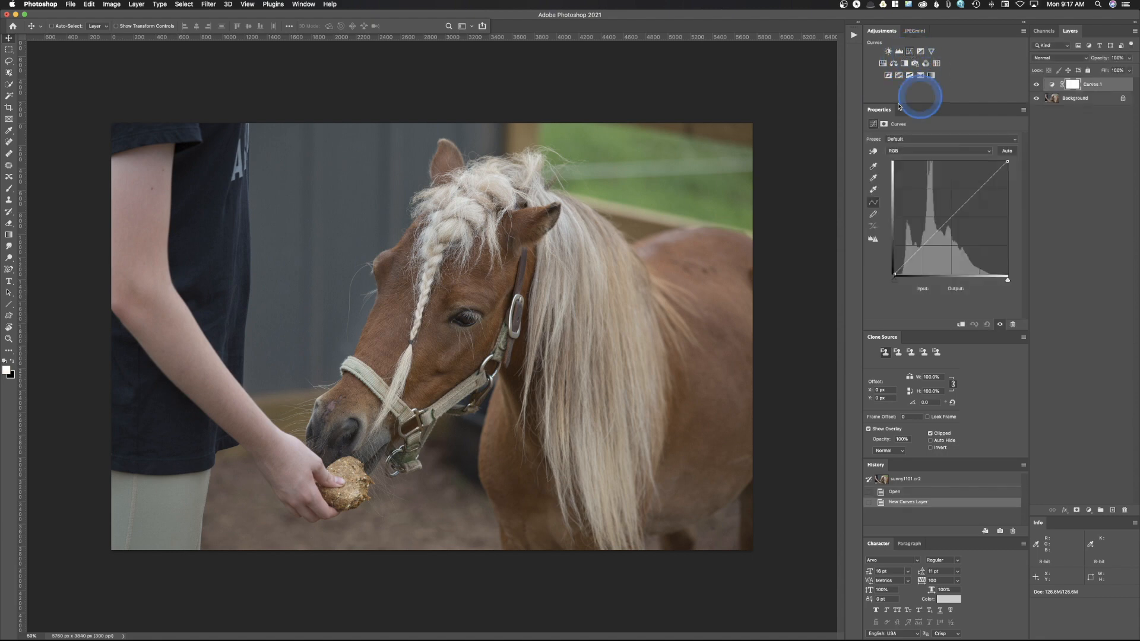
pyautogui.click(1008, 163)
pyautogui.click(958, 215)
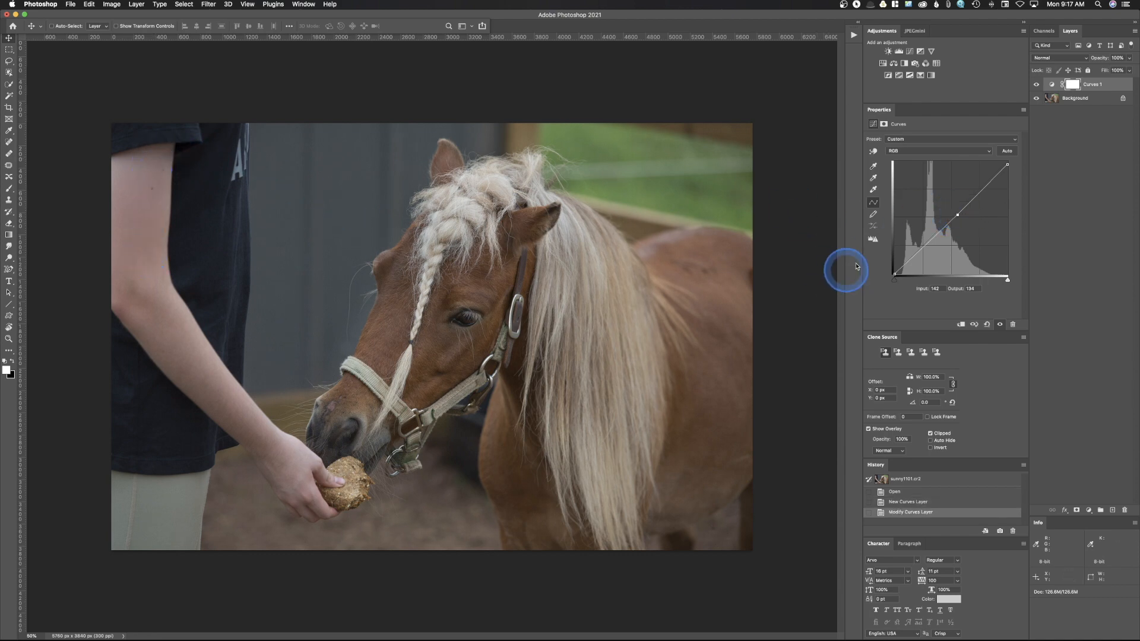
pyautogui.click(895, 275)
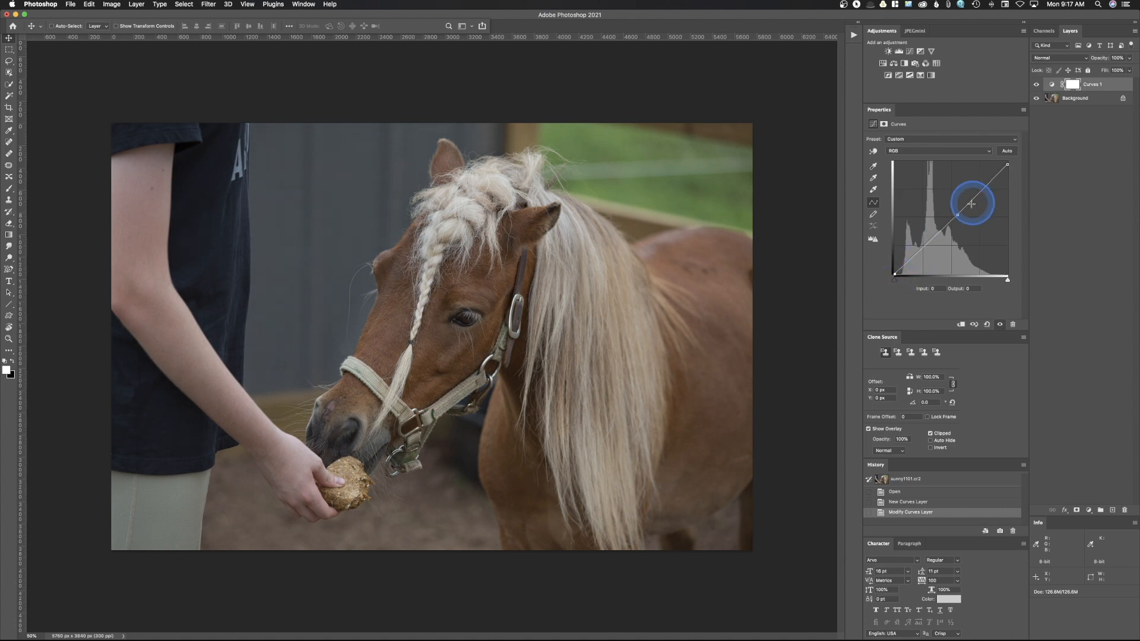
pyautogui.click(955, 215)
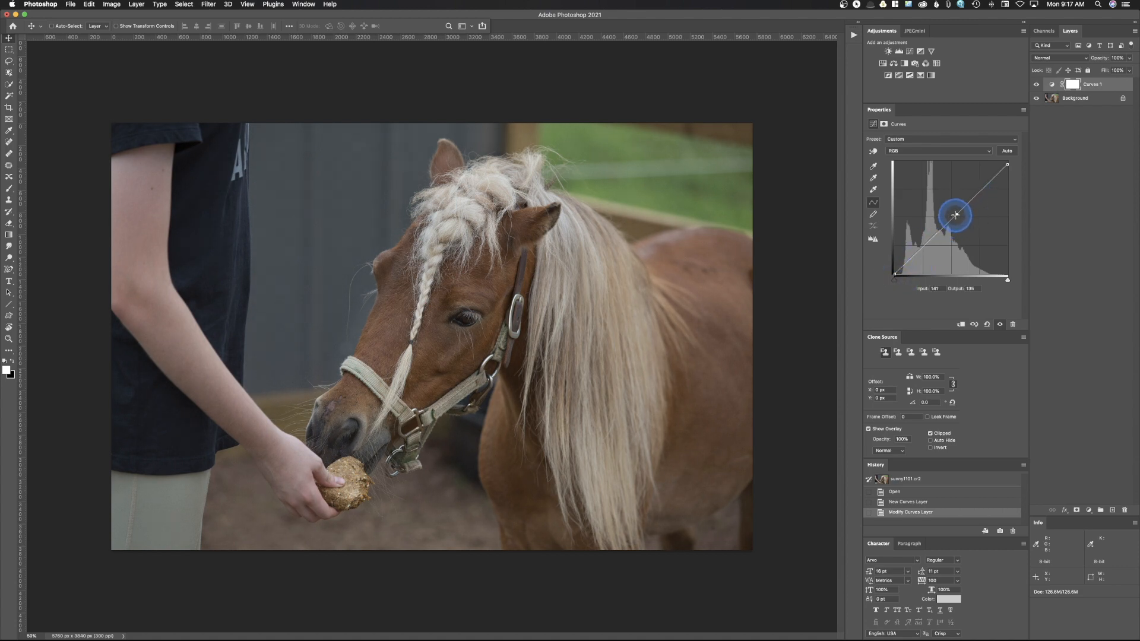
# Step: Invert the Curves layer mask and paint the darkening over the girl's arm and shirt, the green background and the photo's bottom edge
pyautogui.press('super+i')
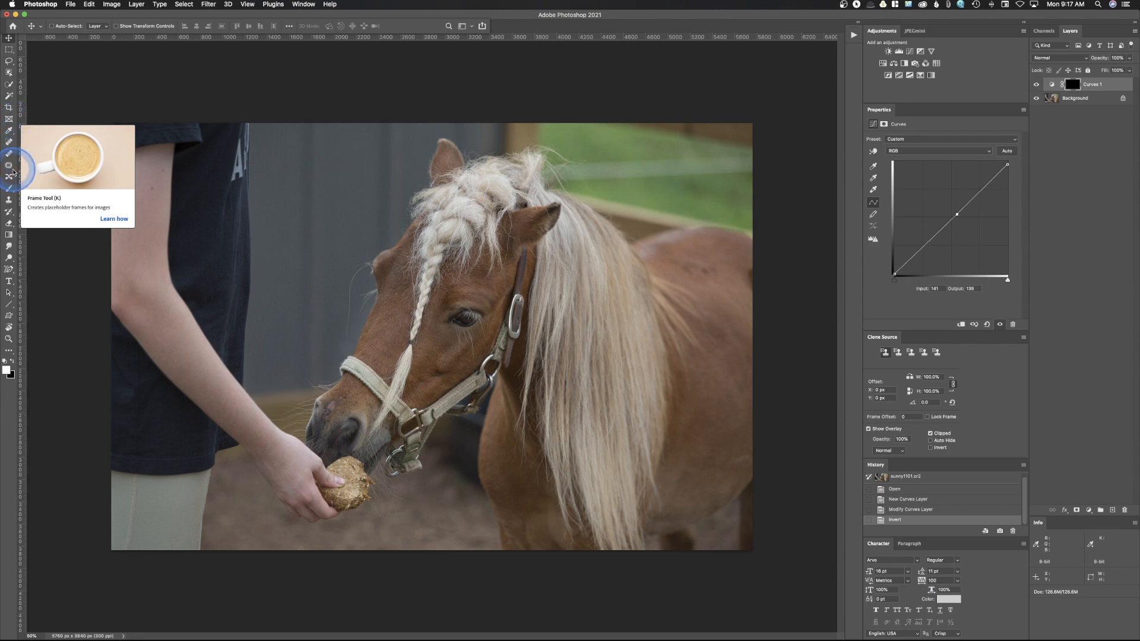
pyautogui.click(10, 187)
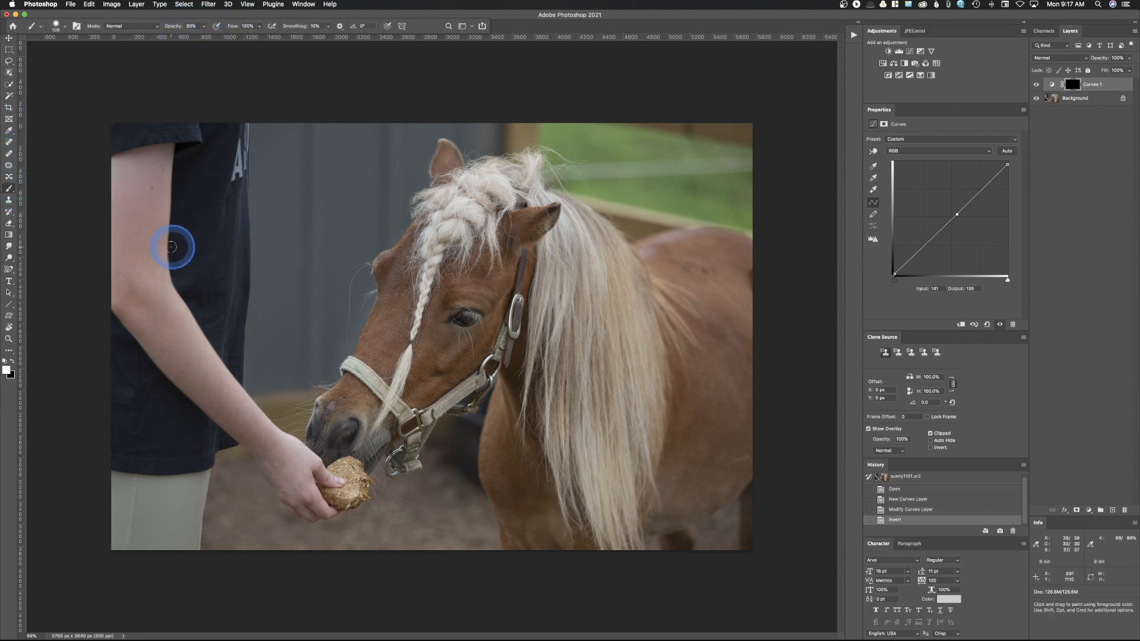
pyautogui.moveTo(158, 248)
pyautogui.mouseDown()
pyautogui.moveTo(220, 252)
pyautogui.moveTo(210, 85)
pyautogui.mouseUp()
pyautogui.moveTo(167, 177)
pyautogui.mouseDown()
pyautogui.moveTo(201, 177)
pyautogui.moveTo(201, 192)
pyautogui.moveTo(180, 189)
pyautogui.mouseUp()
pyautogui.moveTo(210, 140)
pyautogui.mouseDown()
pyautogui.moveTo(195, 268)
pyautogui.moveTo(154, 143)
pyautogui.moveTo(127, 215)
pyautogui.moveTo(148, 179)
pyautogui.moveTo(158, 270)
pyautogui.mouseUp()
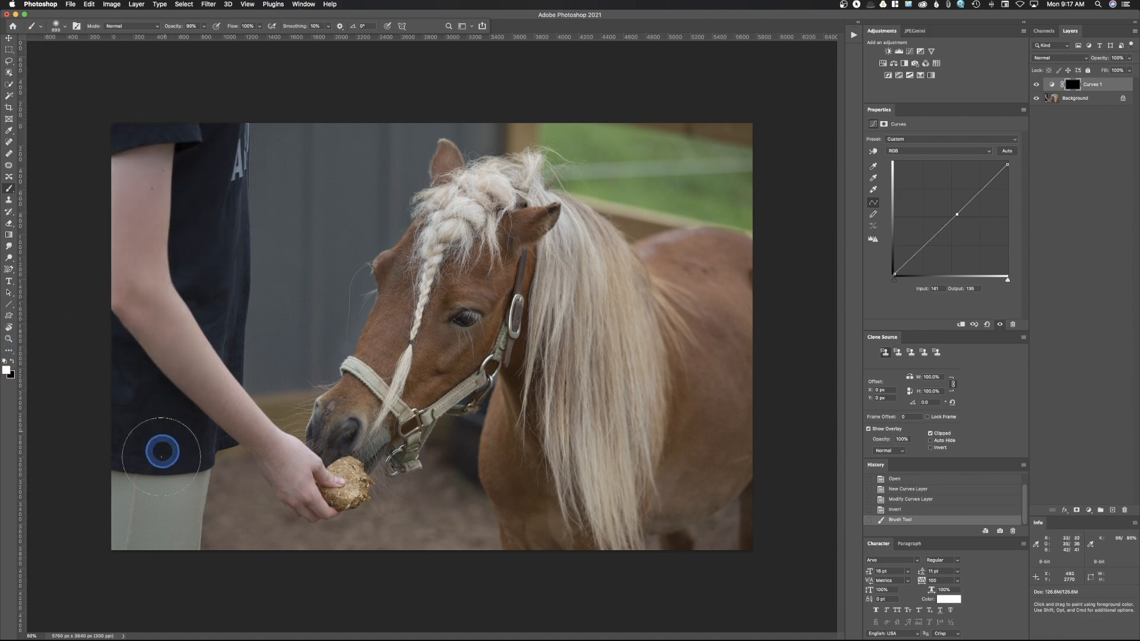
pyautogui.moveTo(142, 473)
pyautogui.mouseDown()
pyautogui.moveTo(171, 310)
pyautogui.moveTo(172, 148)
pyautogui.mouseUp()
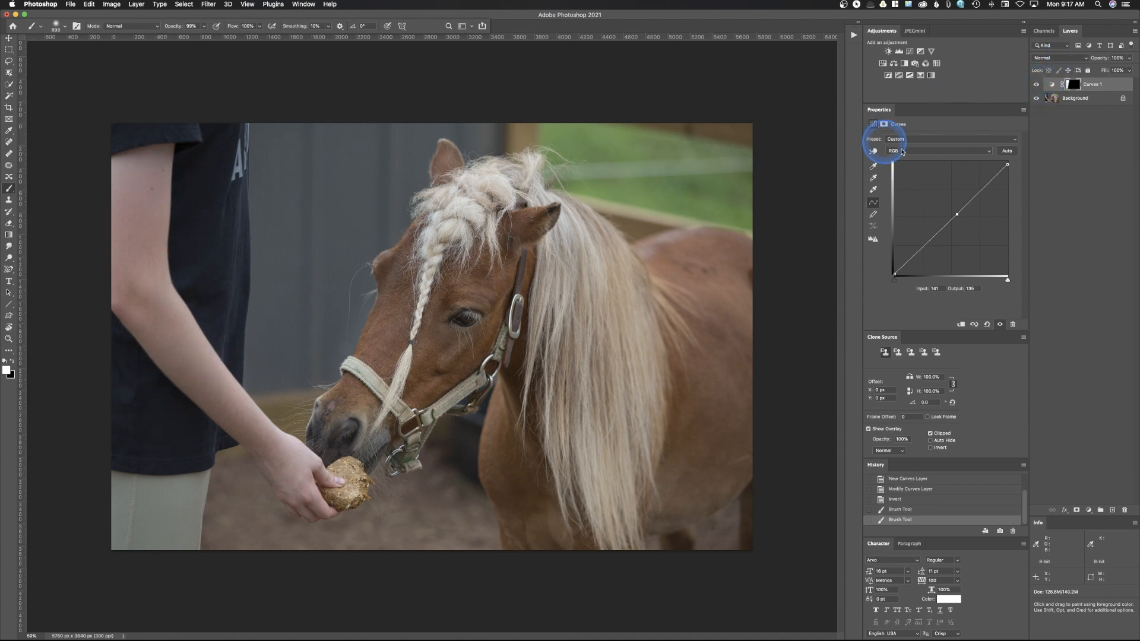
pyautogui.click(1038, 85)
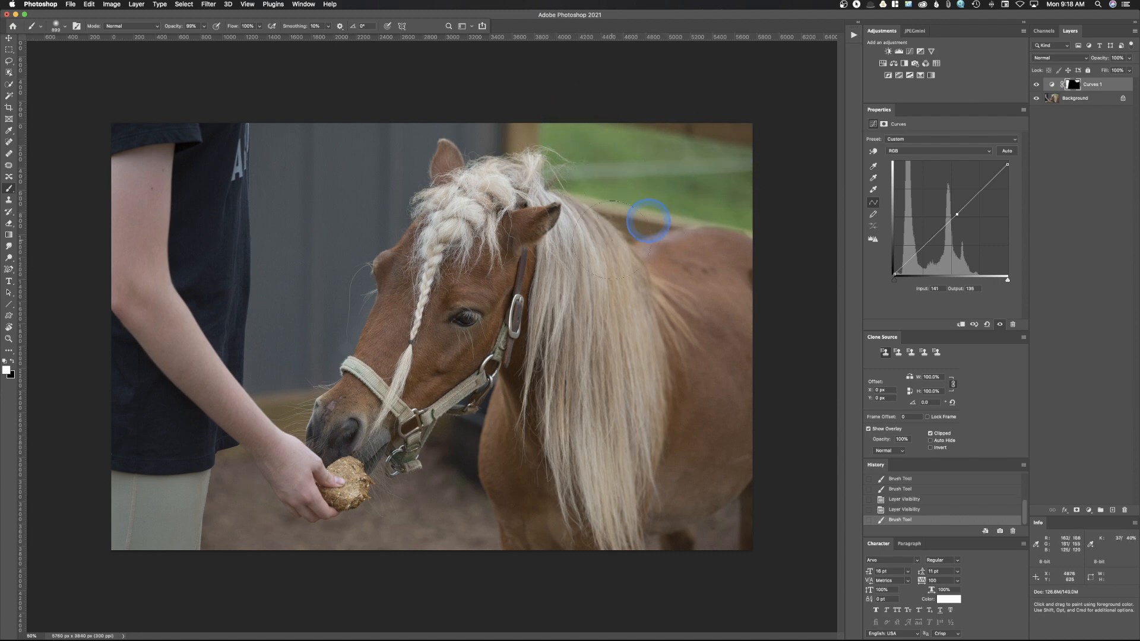
pyautogui.moveTo(662, 580); pyautogui.dragTo(648, 588)
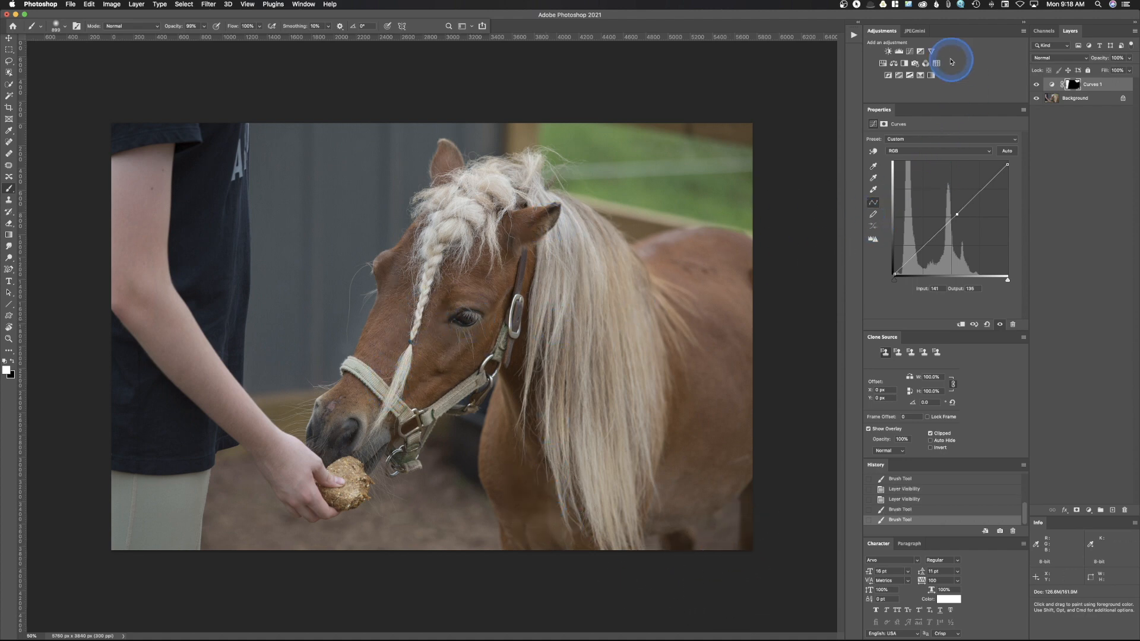
# Step: Add a second Curves layer, pull its white and black points slightly inward, and invert its mask
pyautogui.click(910, 51)
pyautogui.moveTo(1005, 162); pyautogui.dragTo(1006, 162)
pyautogui.moveTo(894, 275); pyautogui.dragTo(896, 282)
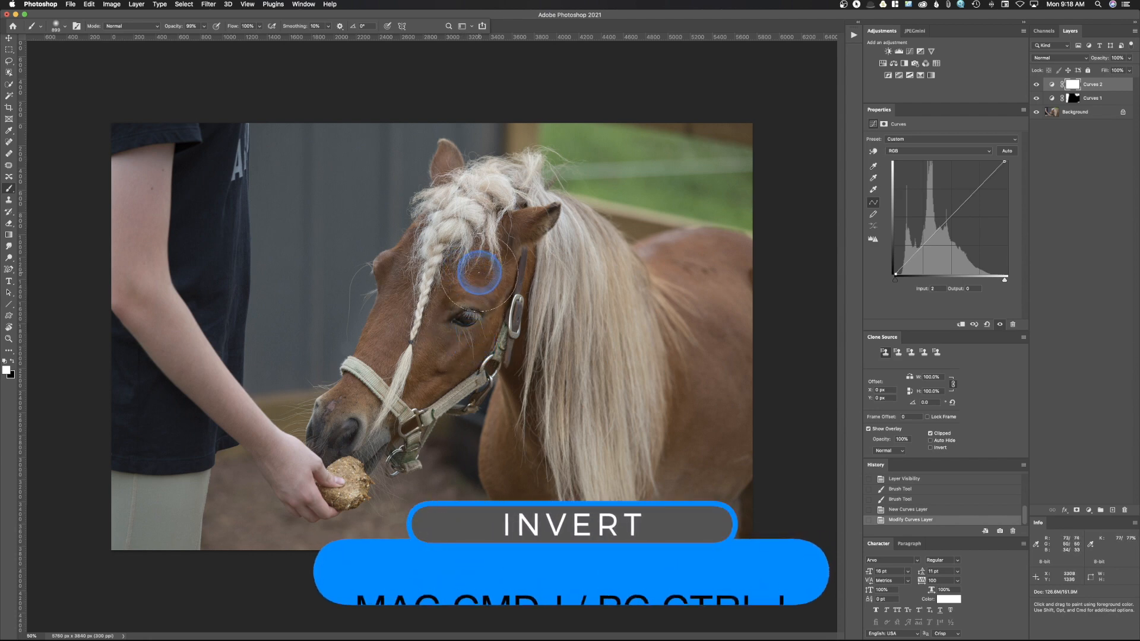
pyautogui.press('super+i')
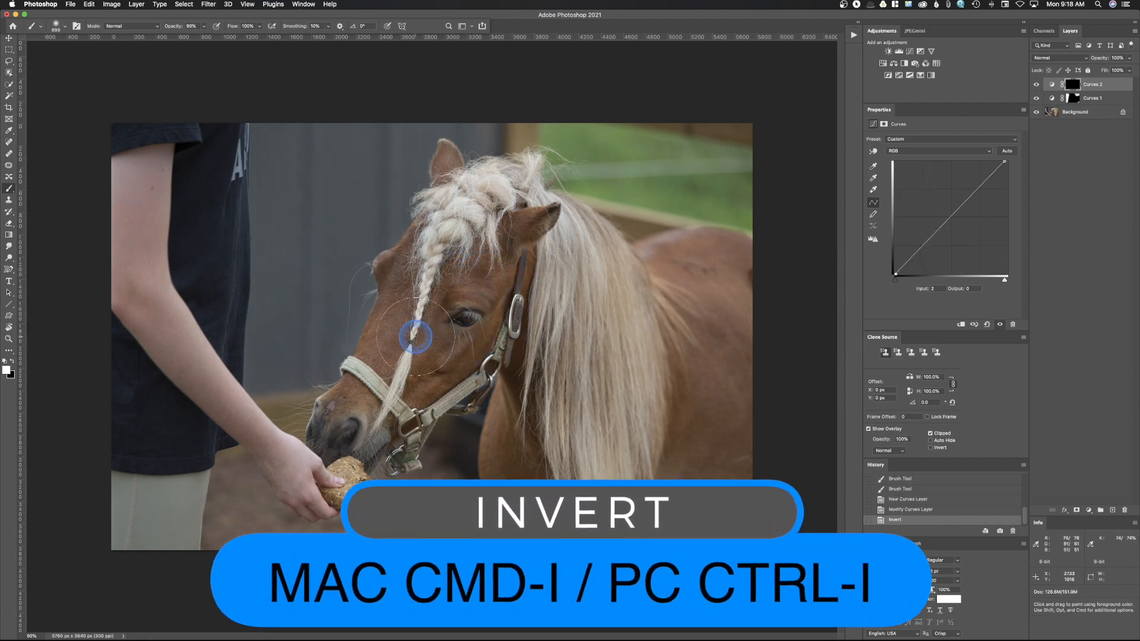
# Step: Paint the second Curves adjustment over the pony's face and toggle the layer's visibility to compare the effect
pyautogui.moveTo(389, 408)
pyautogui.mouseDown()
pyautogui.moveTo(369, 459)
pyautogui.moveTo(328, 469)
pyautogui.moveTo(509, 348)
pyautogui.mouseUp()
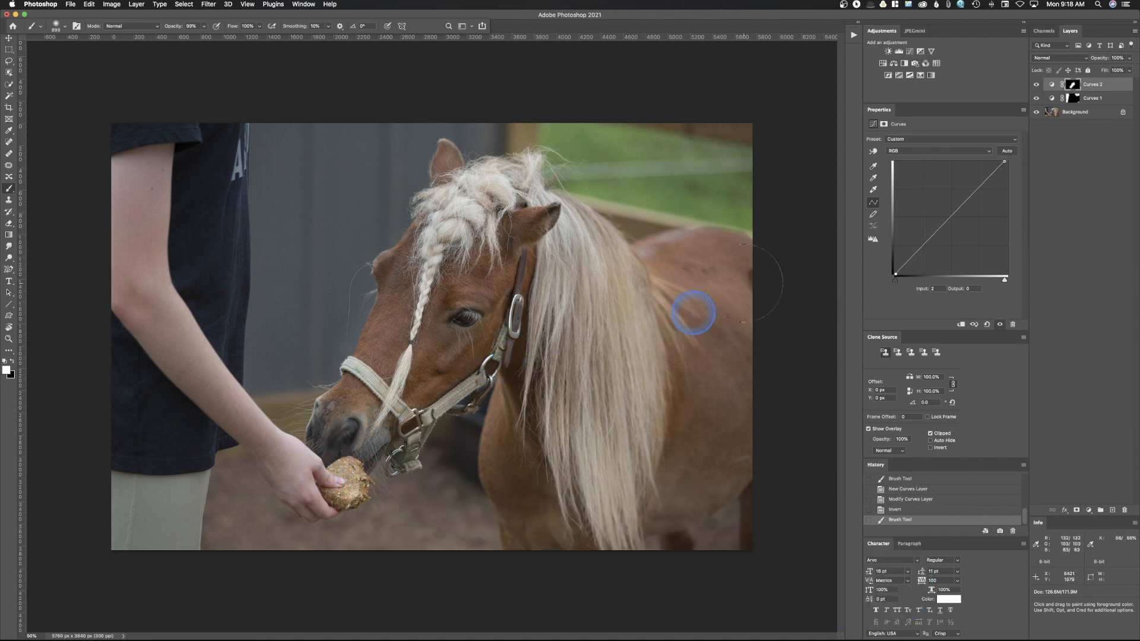
pyautogui.click(1040, 84)
pyautogui.click(1040, 84)
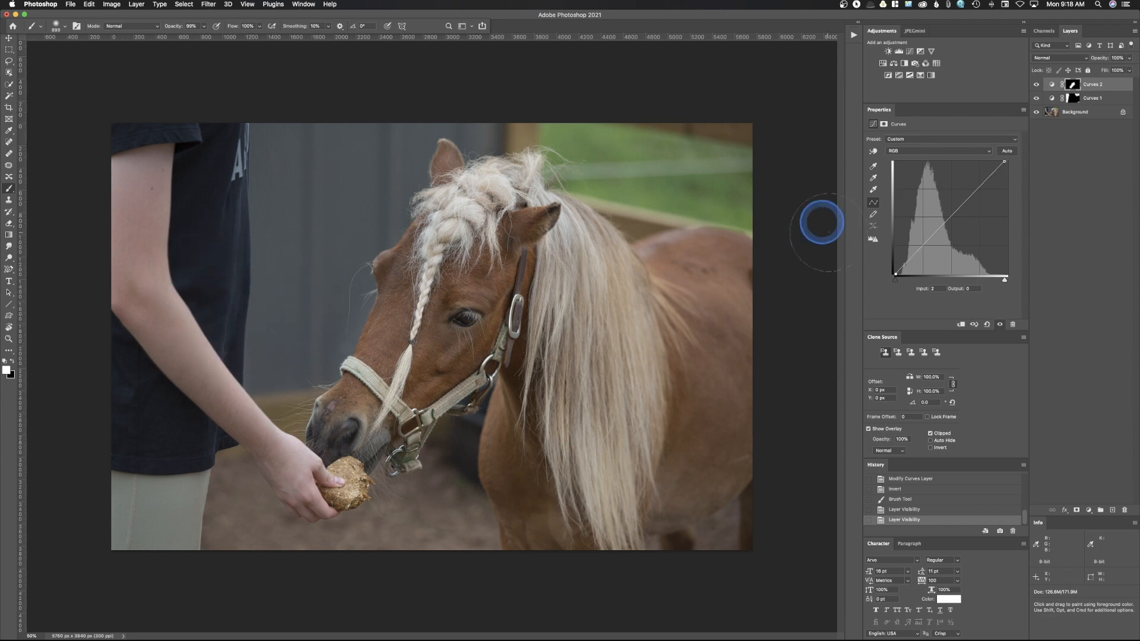
# Step: Add a Hue/Saturation layer and set the saturation of the cyans to -20 and of the blues to -16
pyautogui.click(883, 63)
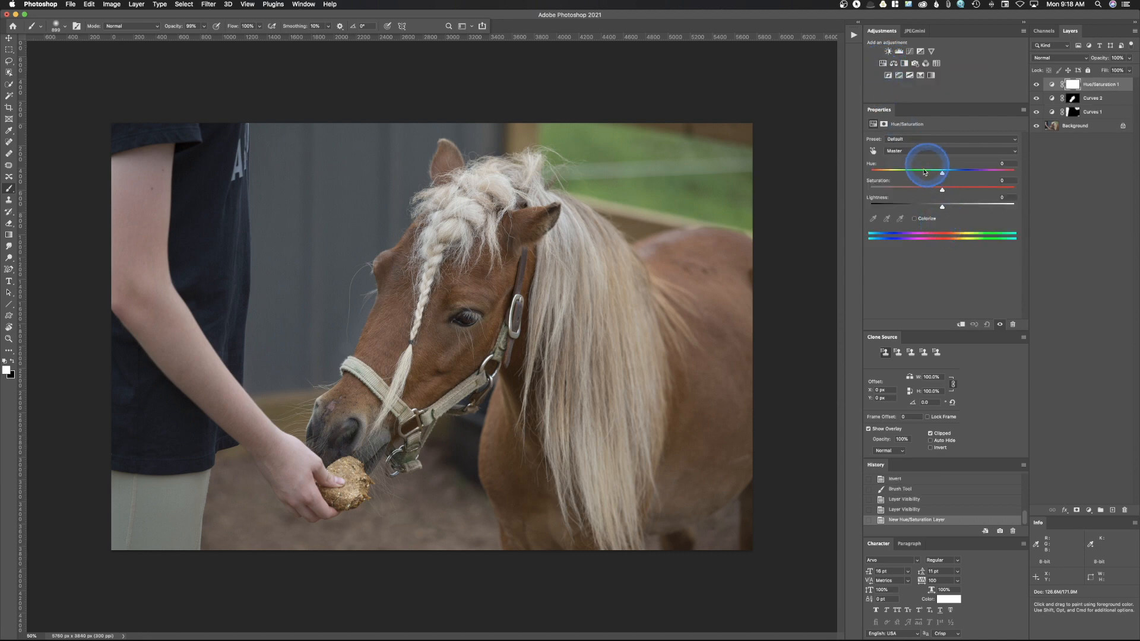
pyautogui.click(920, 152)
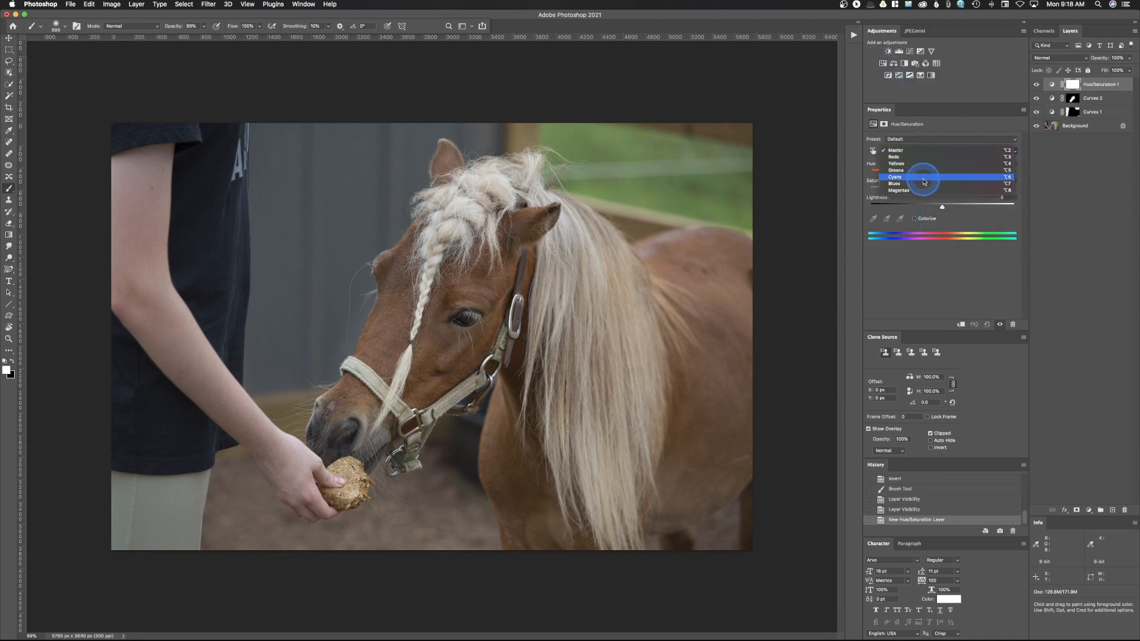
pyautogui.click(922, 177)
pyautogui.click(923, 152)
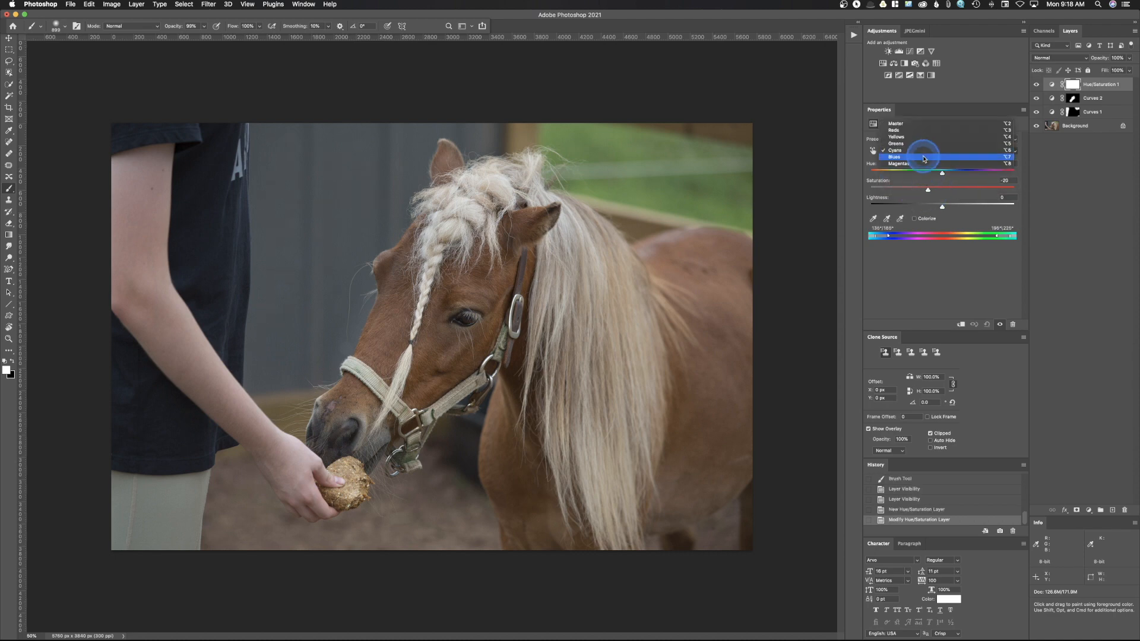
pyautogui.click(924, 159)
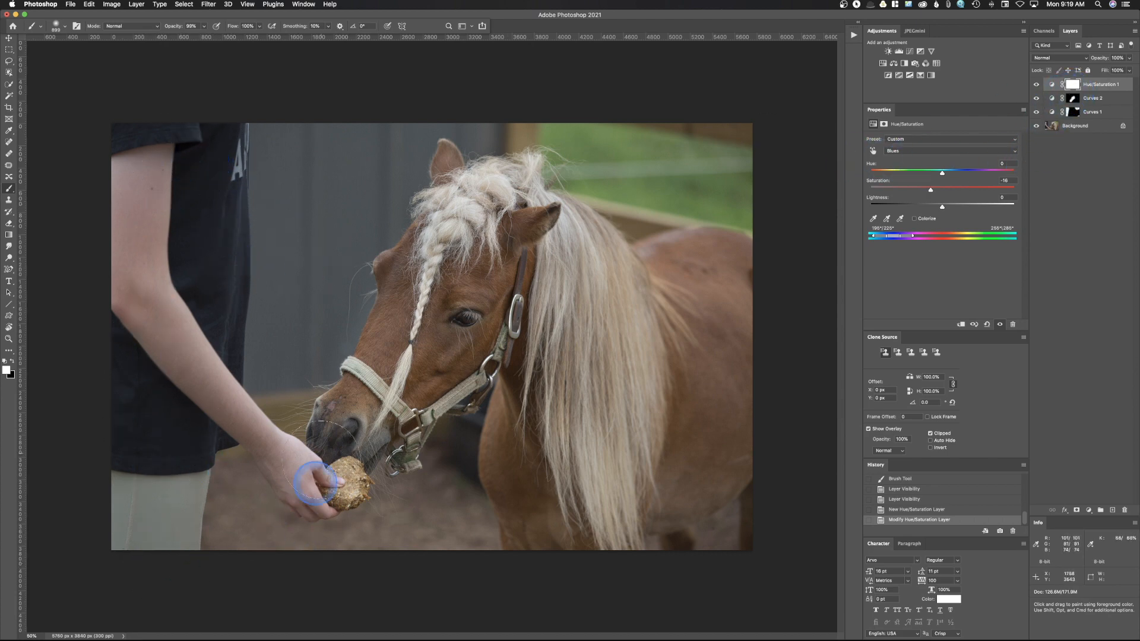
# Step: Add a third Curves layer and raise the midpoint of its green channel very slightly
pyautogui.click(911, 52)
pyautogui.click(944, 150)
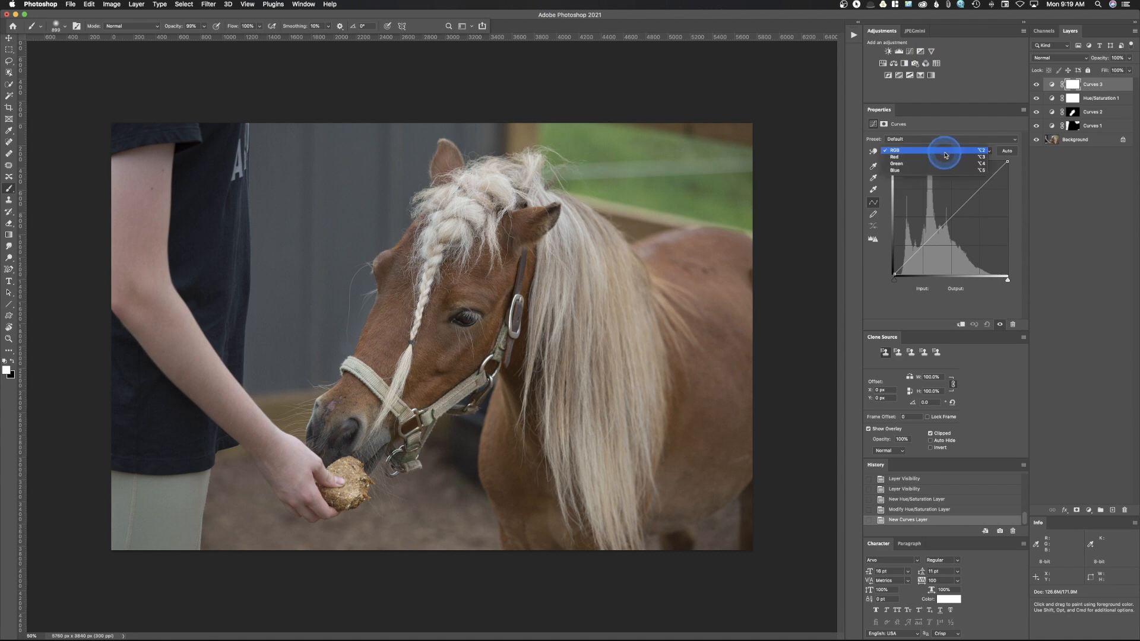
pyautogui.click(944, 164)
pyautogui.click(952, 217)
pyautogui.moveTo(952, 216)
pyautogui.mouseDown()
pyautogui.moveTo(939, 207)
pyautogui.moveTo(947, 215)
pyautogui.mouseUp()
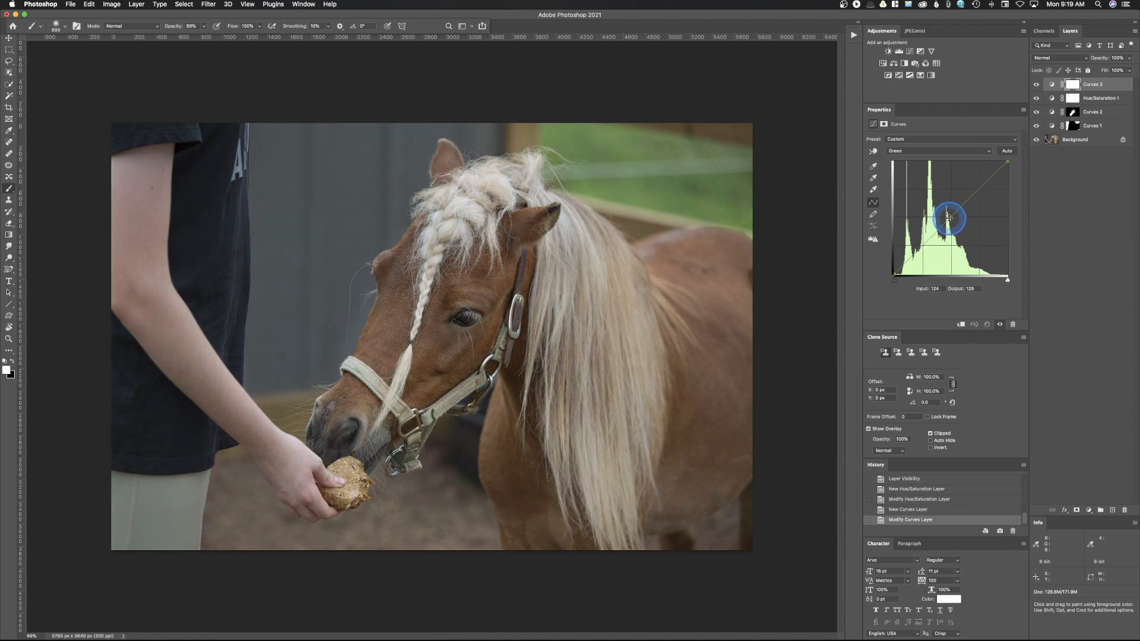
# Step: Invert the third Curves layer's mask and paint the green adjustment over the girl along the photo's left side
pyautogui.press('super+i')
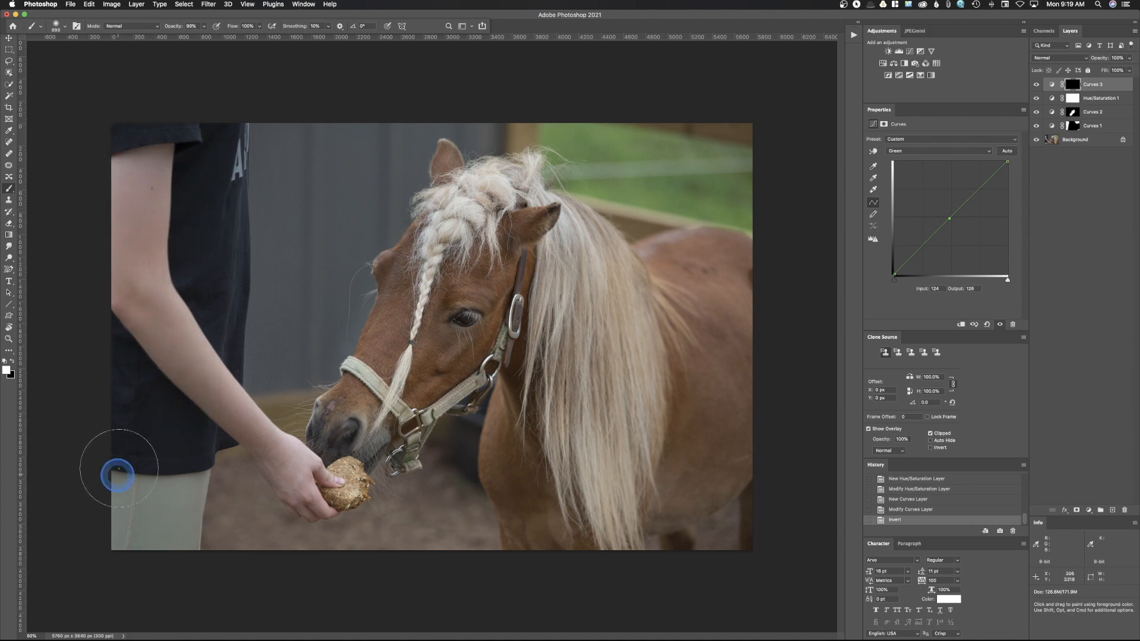
pyautogui.moveTo(178, 87); pyautogui.dragTo(180, 85)
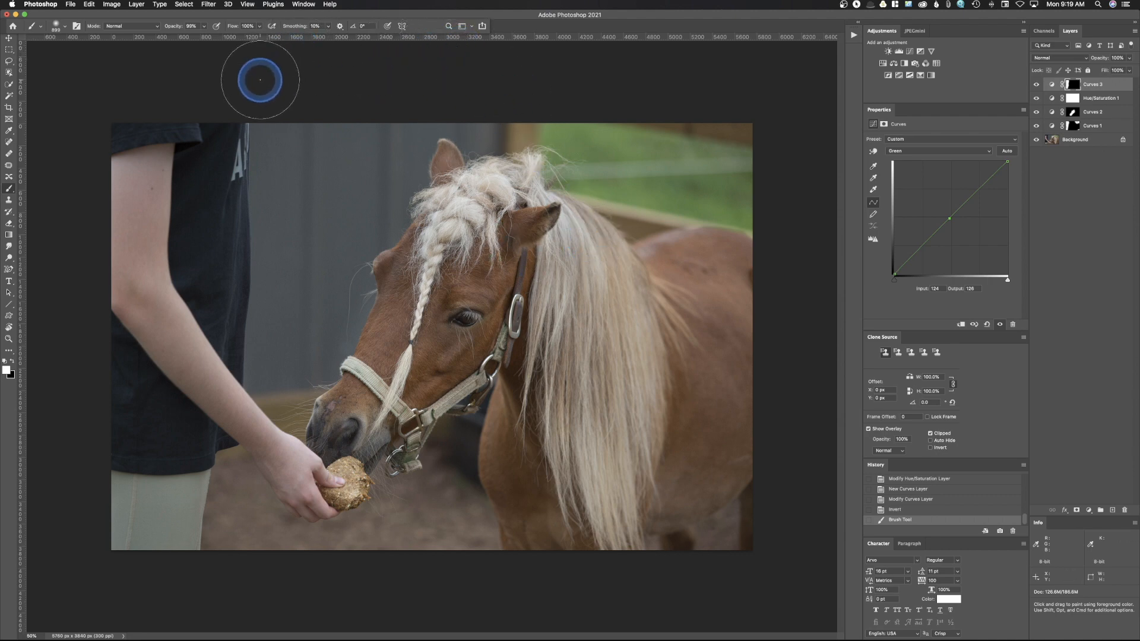
# Step: Close the pony photo sunny1101.cr2 without saving its changes
pyautogui.press('super+w')
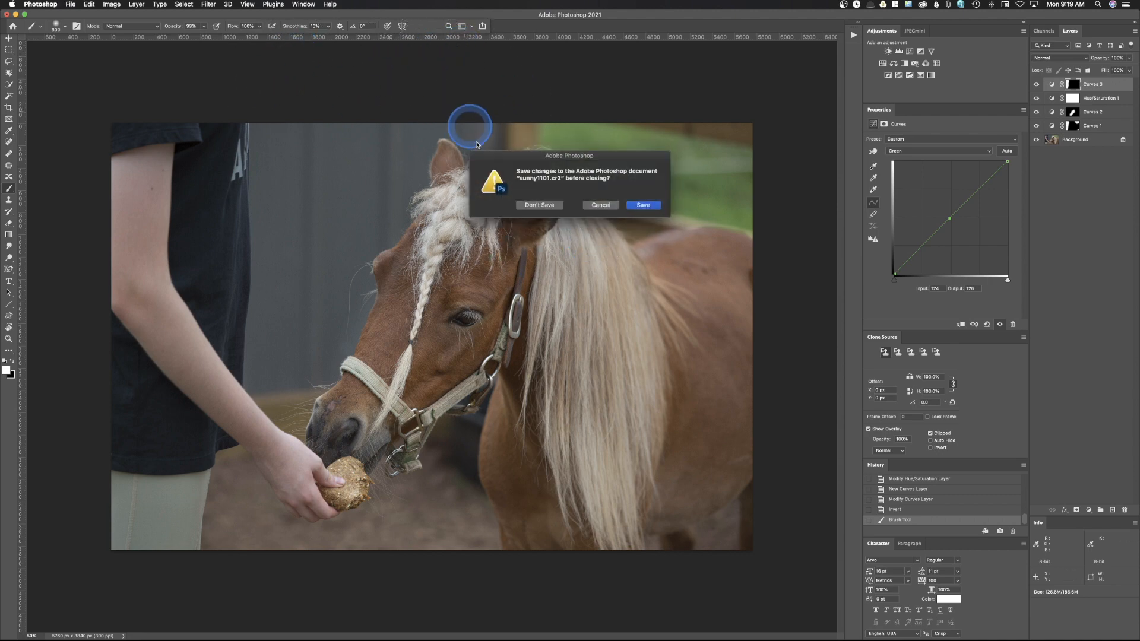
pyautogui.click(540, 207)
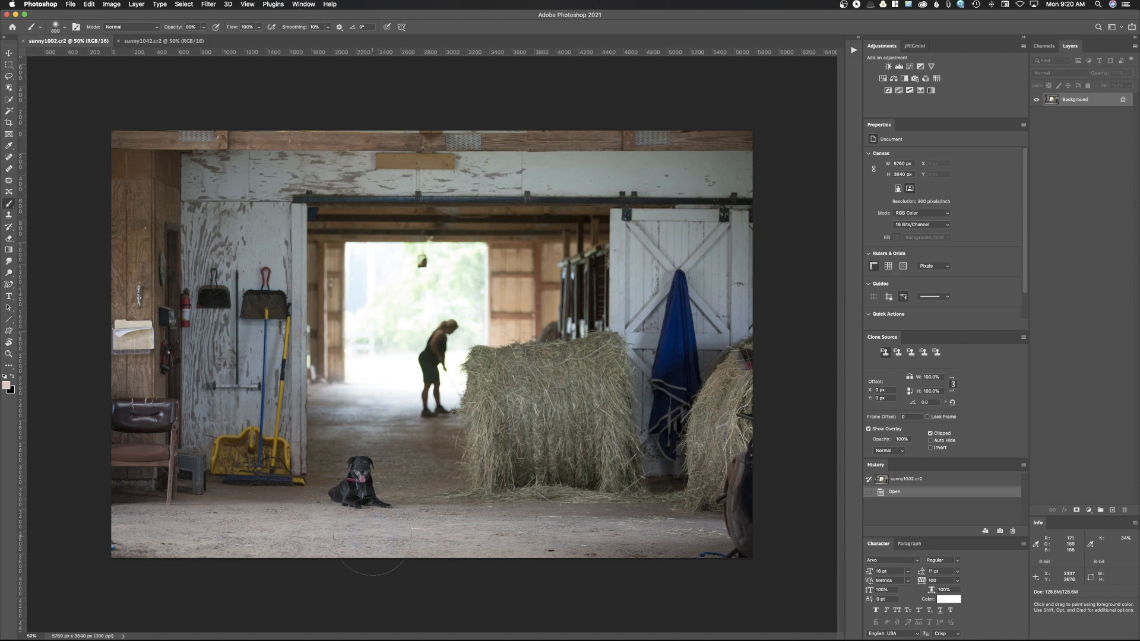
# Step: Look over the open photo sunny1042.cr2 and return to the barn photo sunny1002.cr2
pyautogui.click(167, 40)
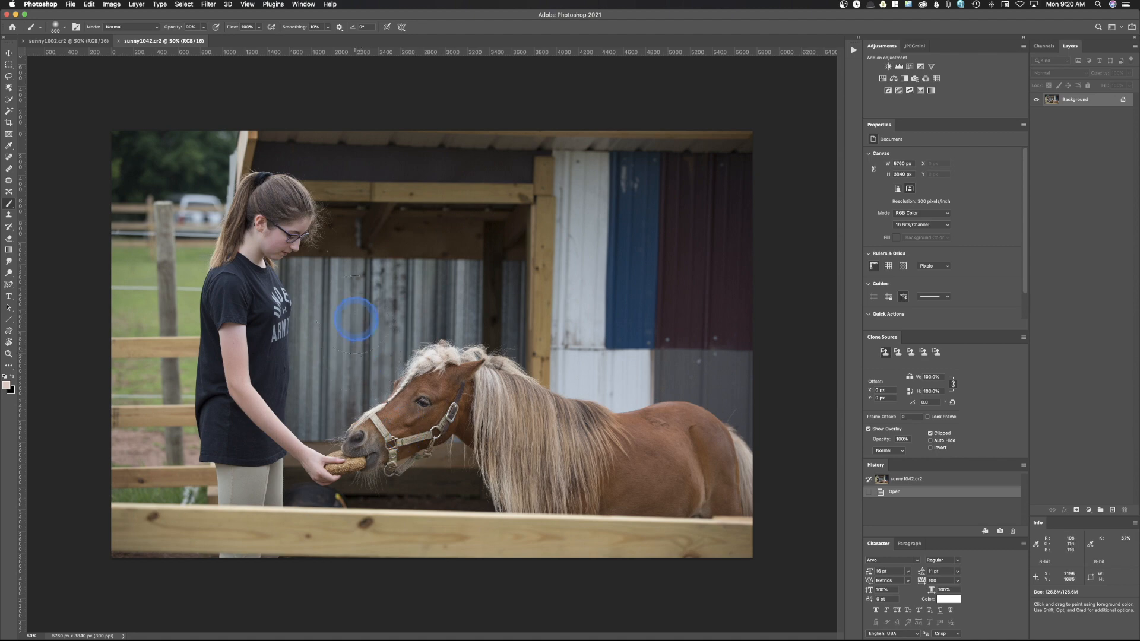
pyautogui.click(75, 43)
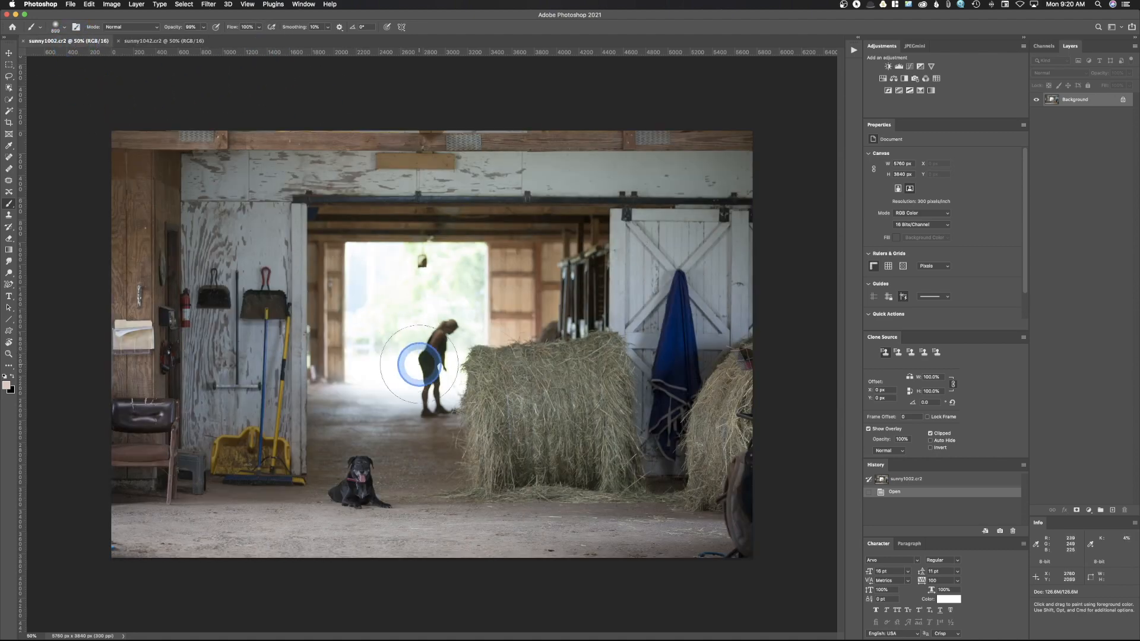